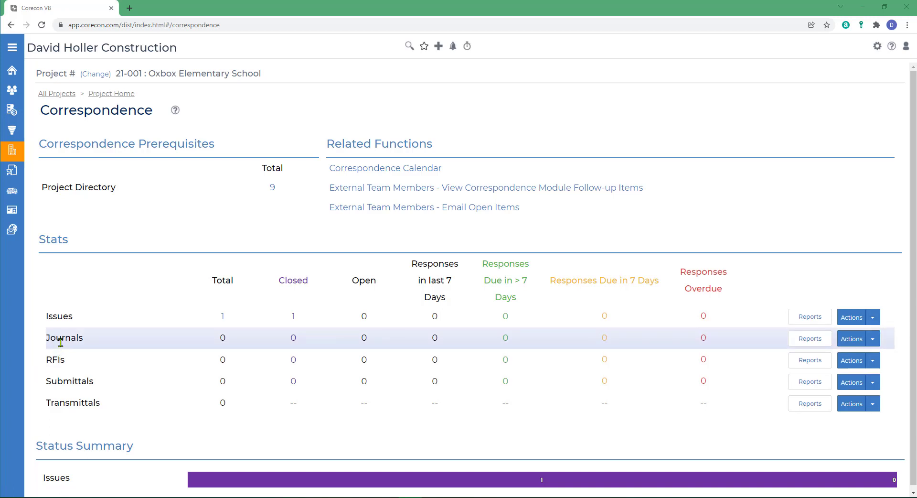
Step: Add a new journal to the project with issue date 13-Dec-2021 and issue time 12:00 PM
click(870, 340)
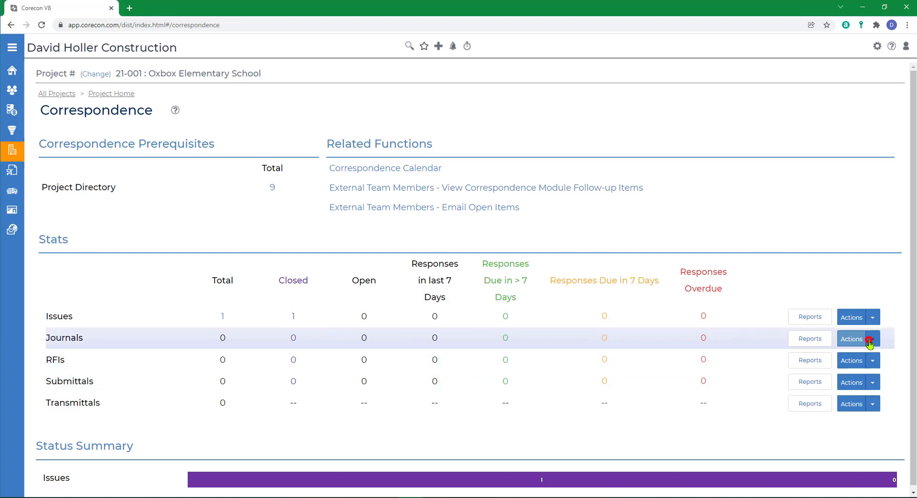
click(858, 351)
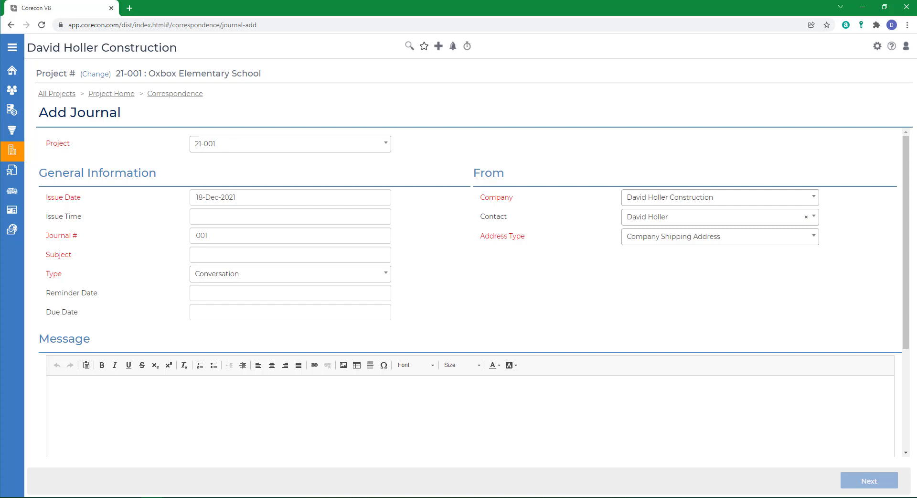
click(254, 199)
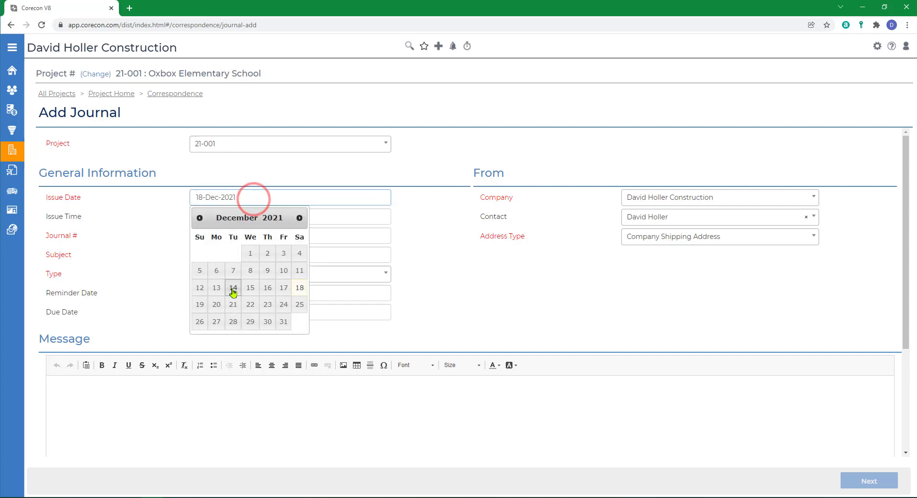
click(211, 288)
scroll(256, 240, down, 10)
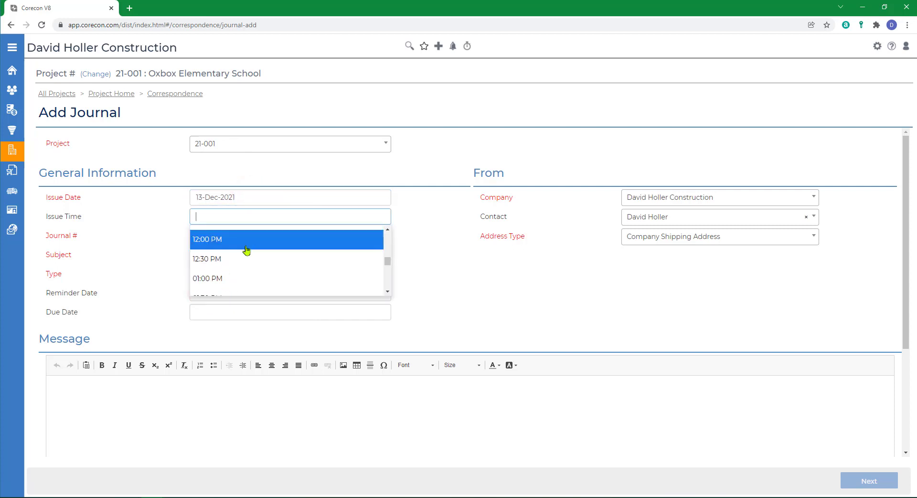
click(210, 245)
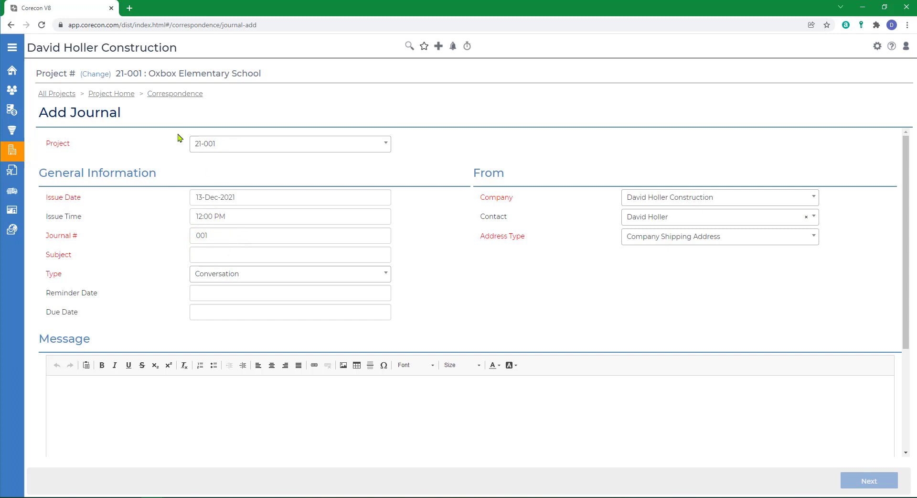
Step: Enter the subject "REMINDER-WH347 Forms due weekly" and set the journal type to Email
click(209, 257)
text(REMIND)
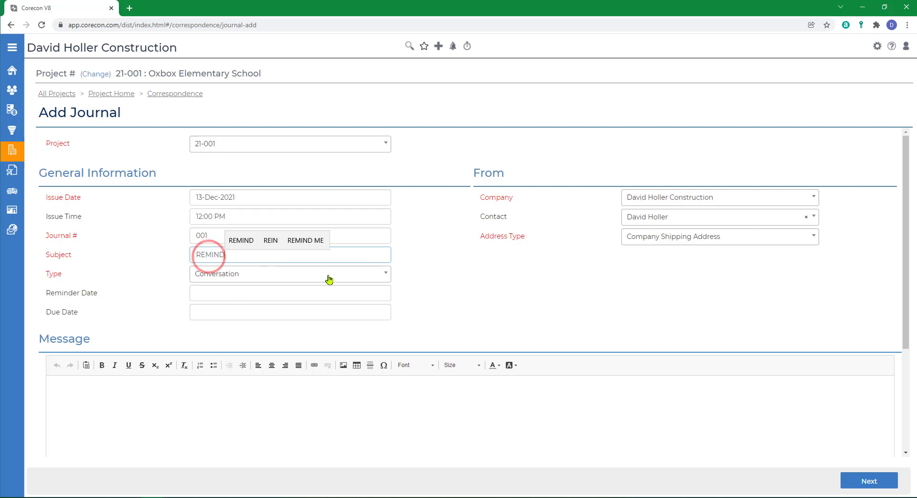
text(ER-WH347)
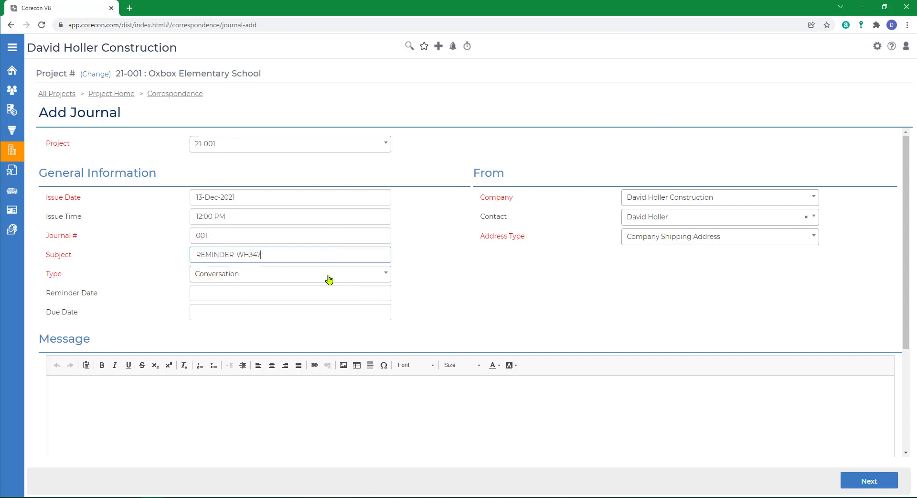
text( Forms due weekly)
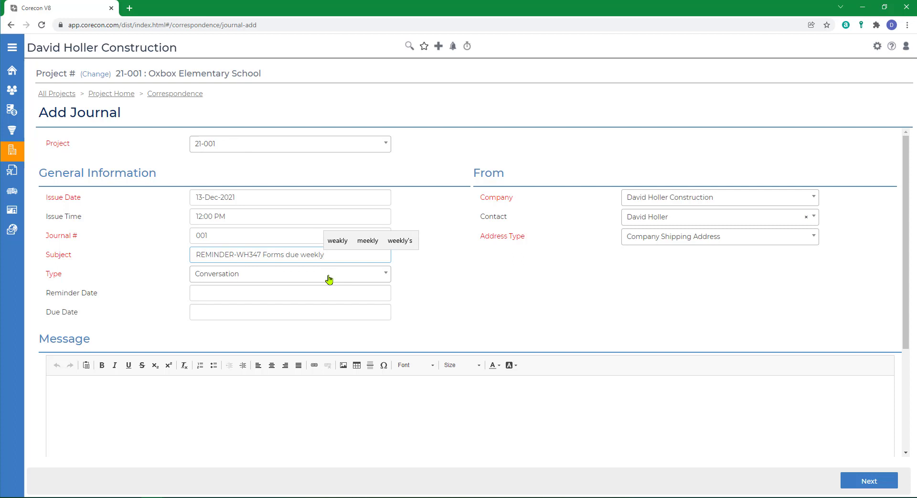
key(Tab)
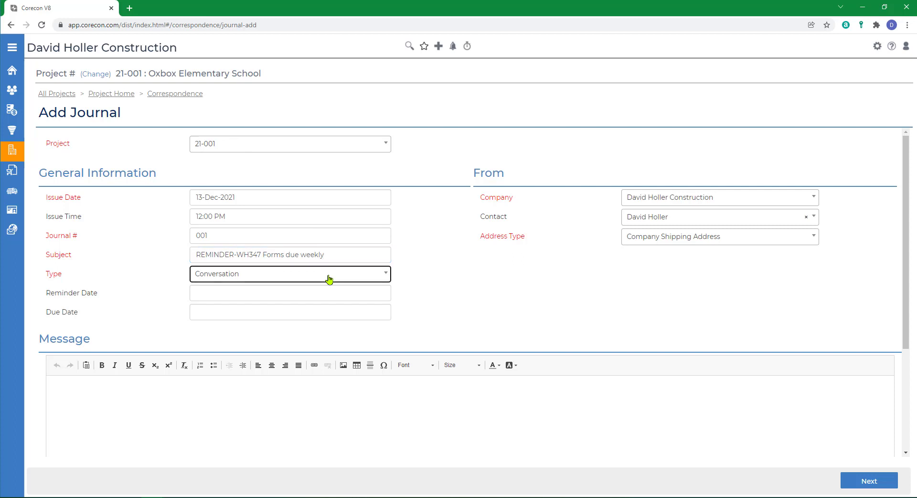
click(329, 278)
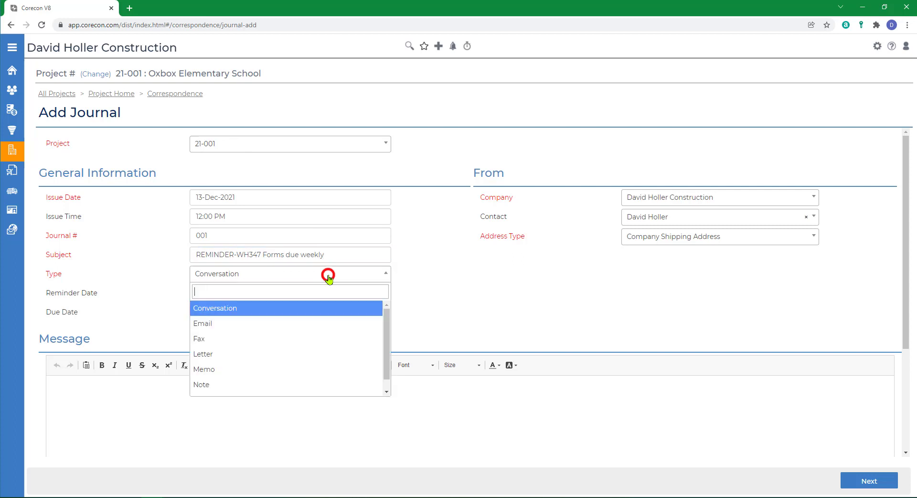
click(215, 329)
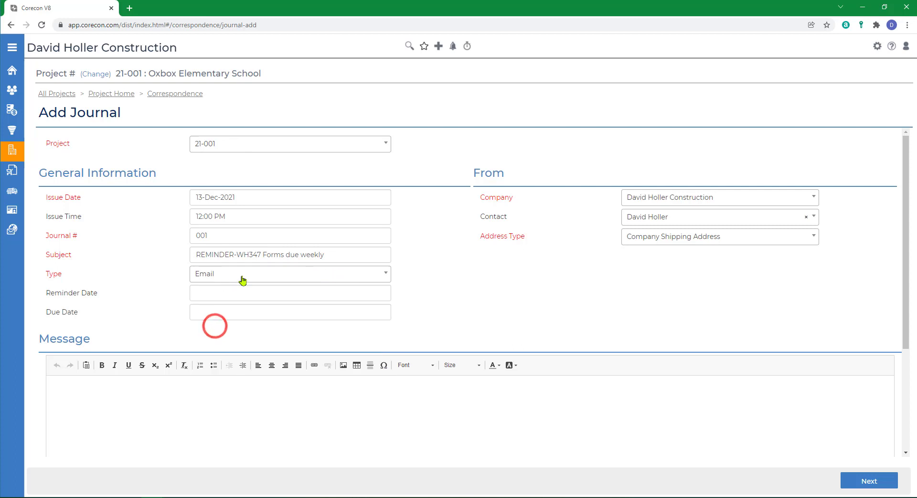
Step: Set the journal's reminder date to 23-Dec-2021 and its due date to 24-Dec-2021
click(203, 292)
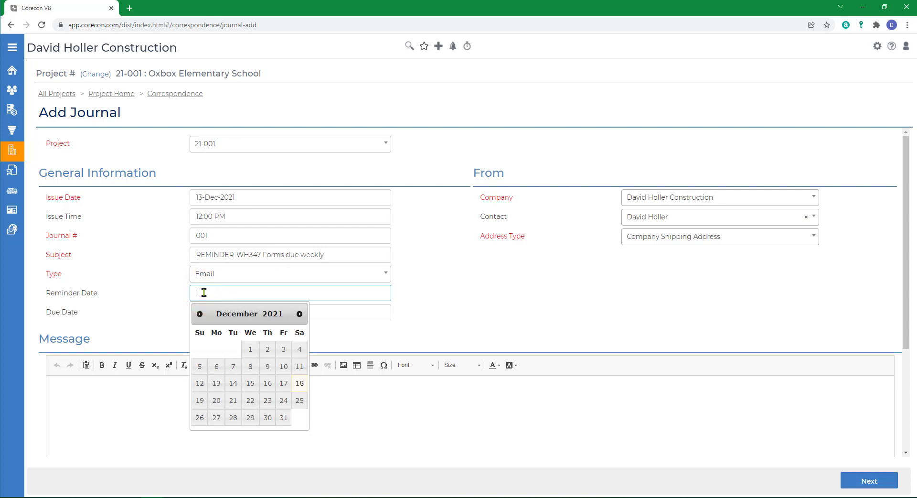
click(268, 400)
click(220, 311)
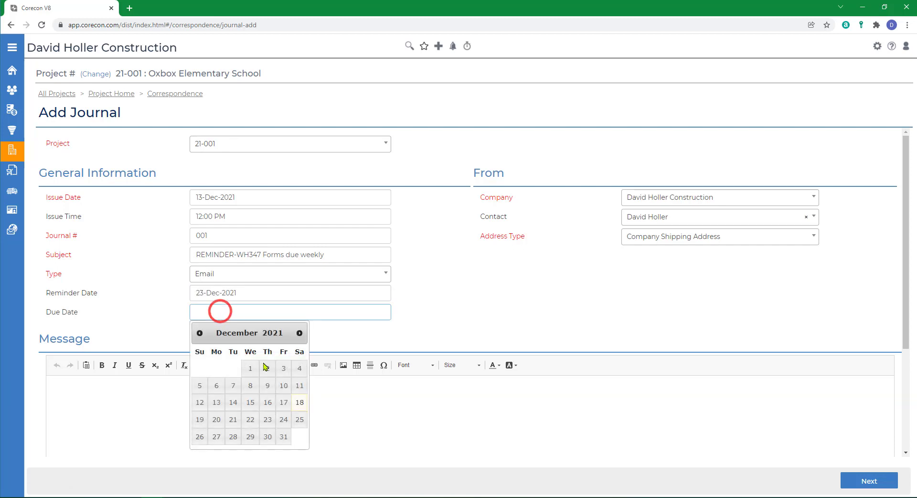
click(283, 420)
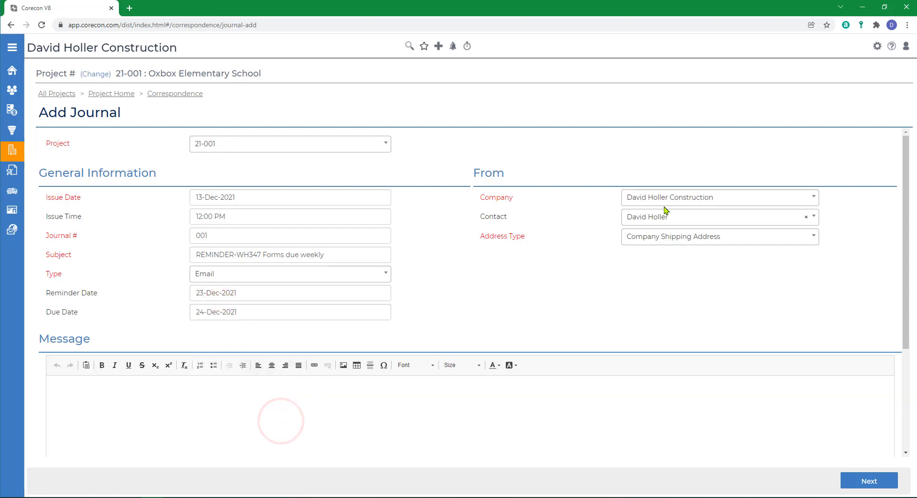
Step: Change the journal's From contact to a different employee of the same company
click(696, 218)
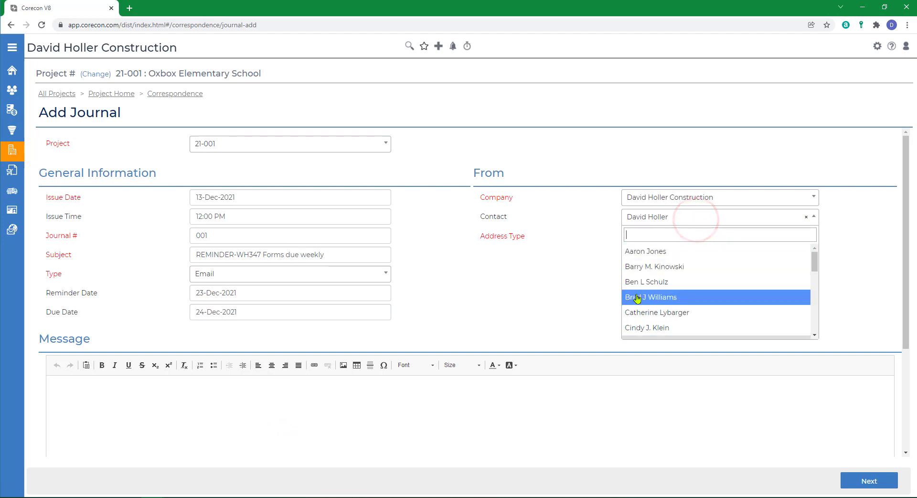
scroll(710, 314, down, 1)
scroll(710, 314, down, 2)
click(656, 276)
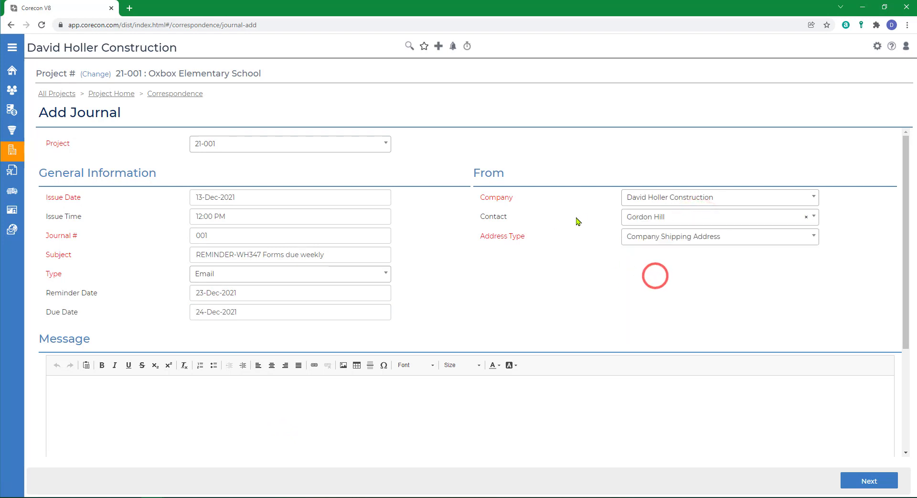
Step: Write the journal message "Please remeber to complete, sign and return your WH347 forms to us weekly."
scroll(95, 274, down, 2)
click(94, 276)
text(Please )
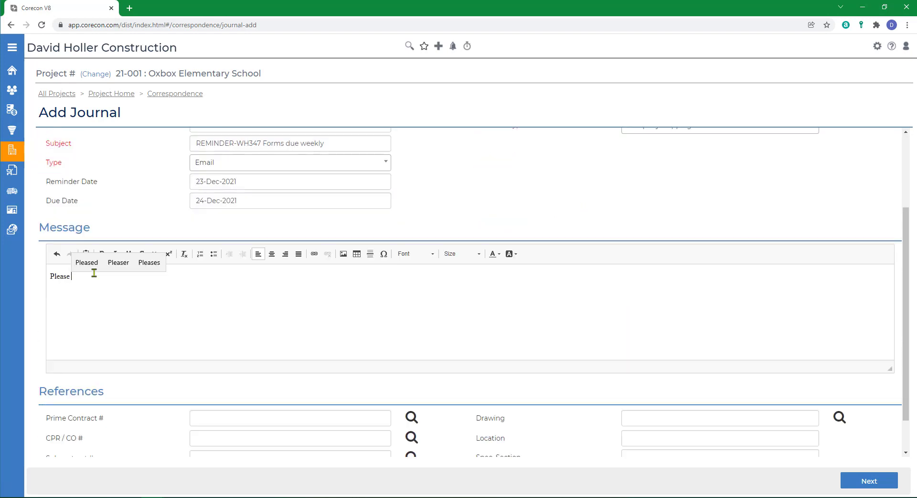
text(remeber to complete, sign and)
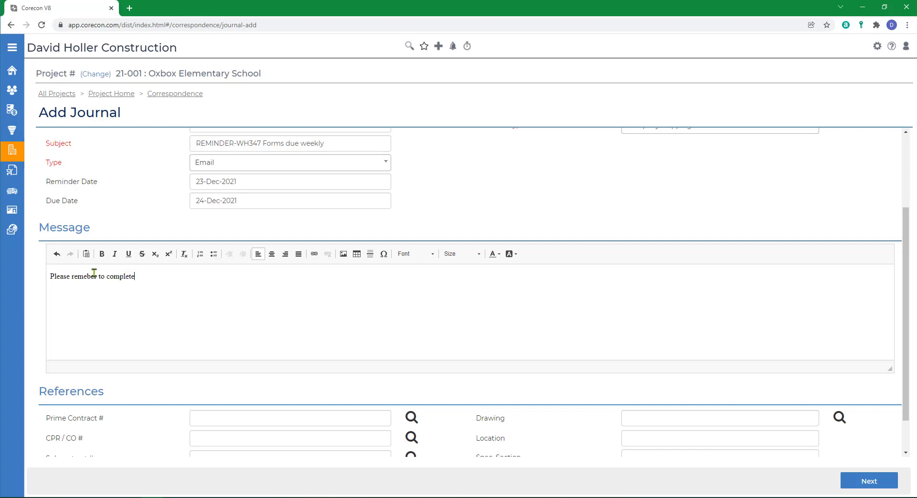
text(ret)
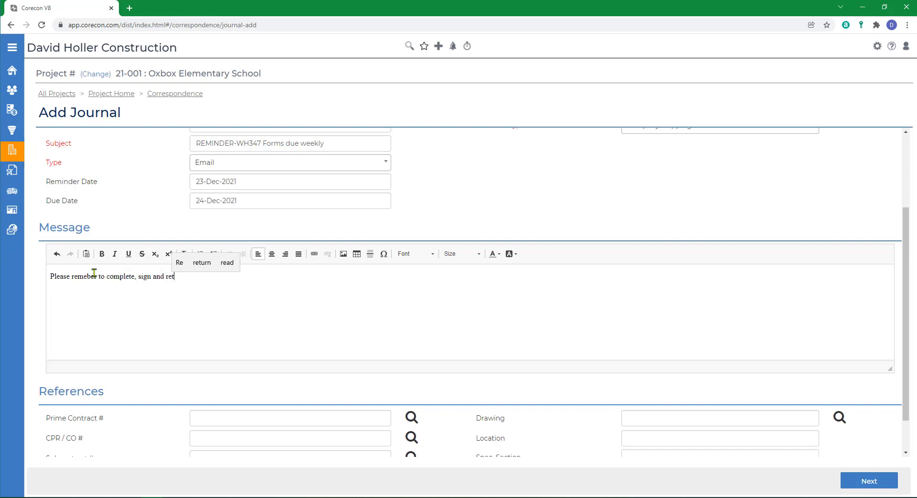
text(urn your WH347 forms to us weekly.)
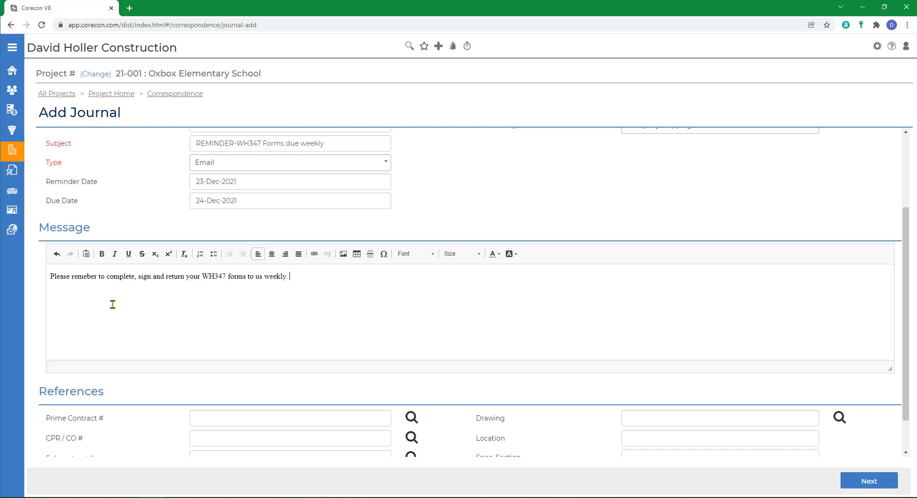
Step: Reference prime contract 001 (Int/Ext Renov with MEP Replacement) and subcontract 001, and continue to the journal's respondents
scroll(126, 304, down, 1)
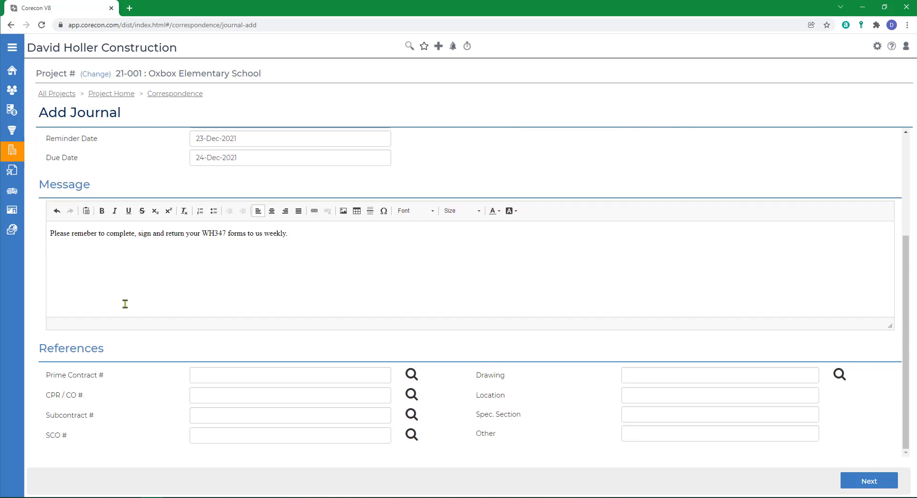
click(411, 374)
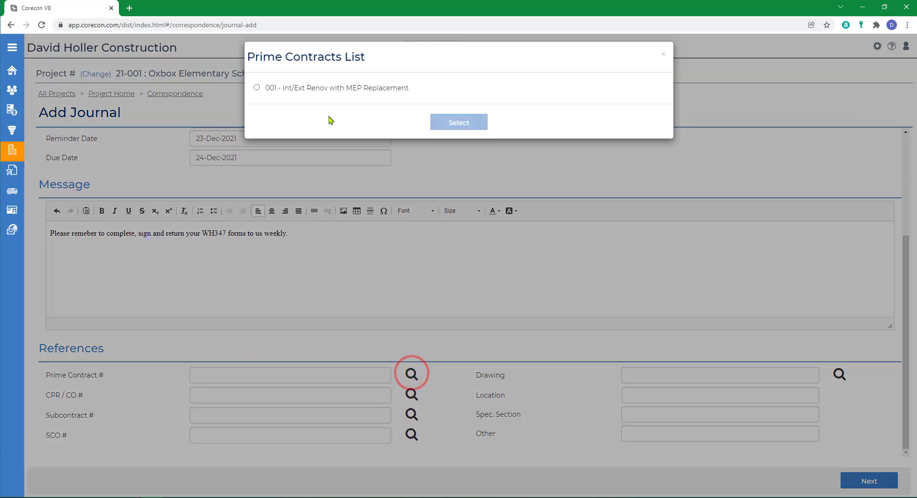
click(257, 87)
click(464, 124)
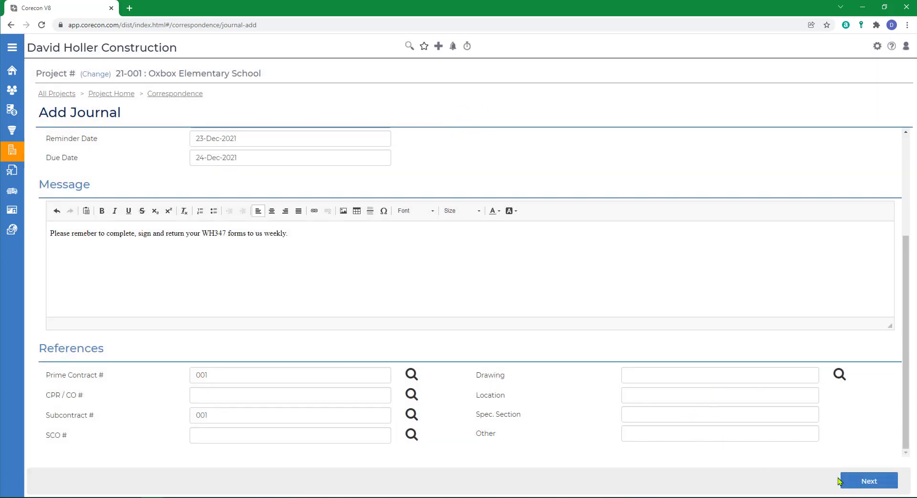
click(858, 484)
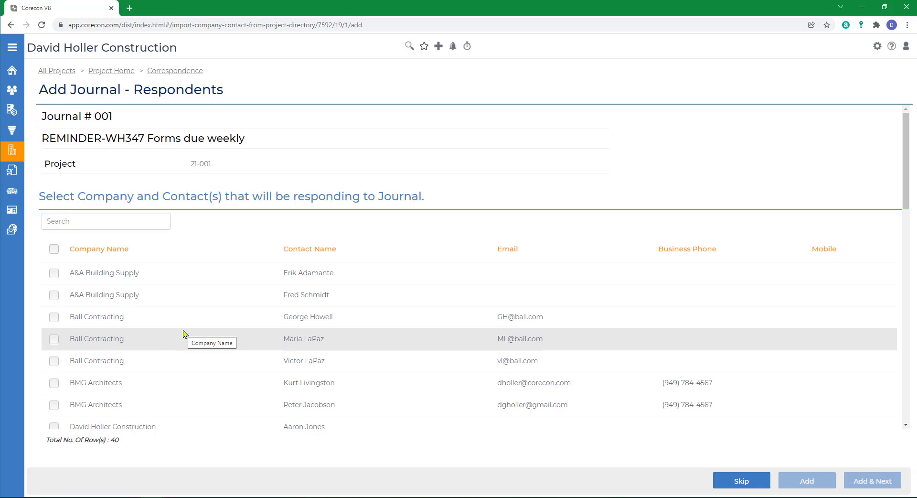
Step: Add the second of the three Stika Concrete contacts and the second Pinnacle Specialties, Inc contact as respondents, and continue to file upload
scroll(185, 340, down, 3)
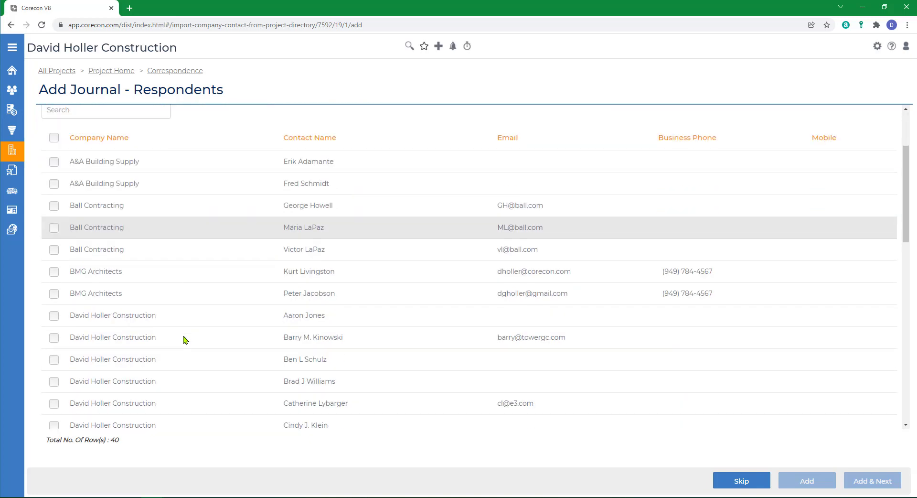
scroll(191, 330, down, 10)
scroll(204, 301, down, 2)
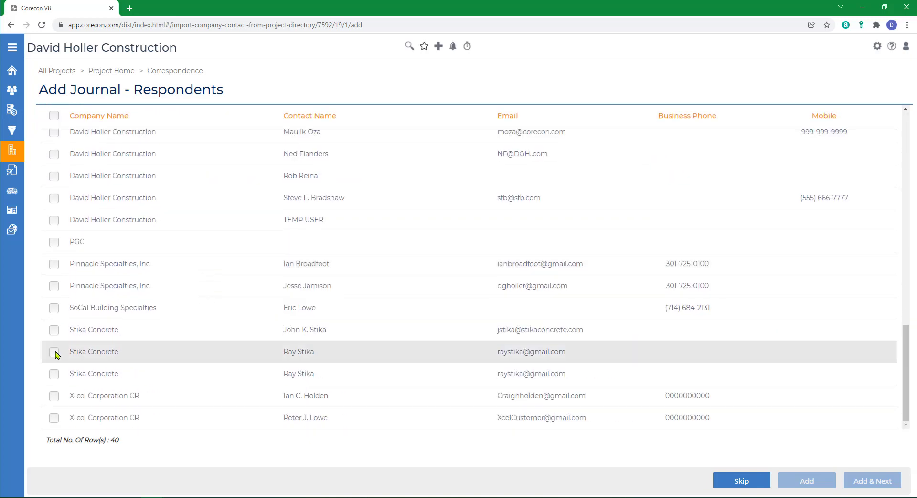
click(54, 353)
click(54, 286)
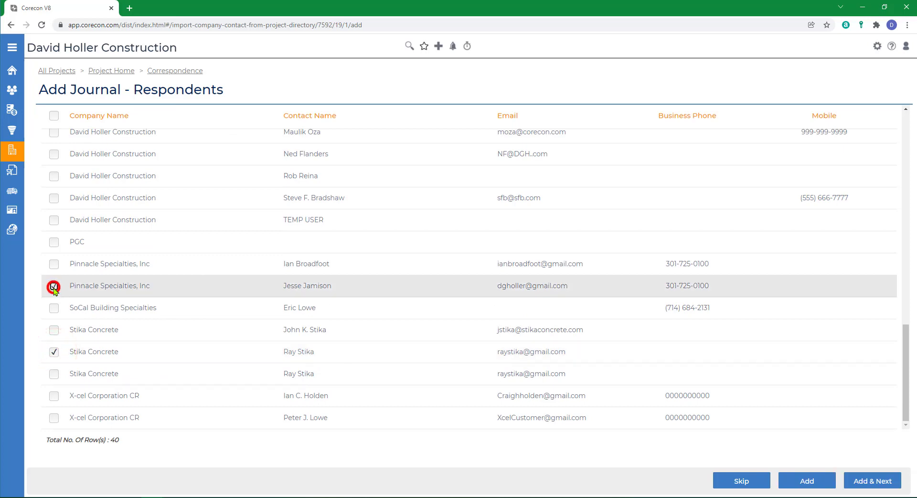
click(858, 483)
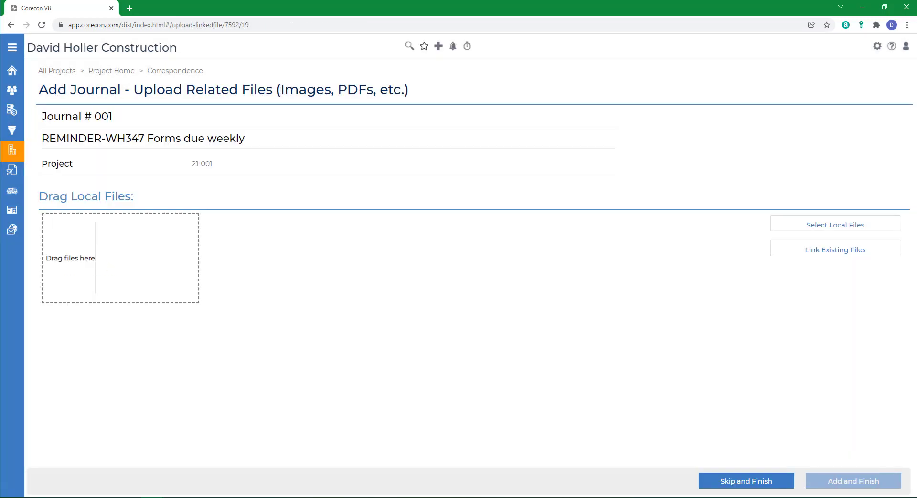
Step: Attach the local files US-DOL form wh347.pdf and MD_MontgCo_WageScaleDetermination.pdf, and finish adding the journal
click(60, 497)
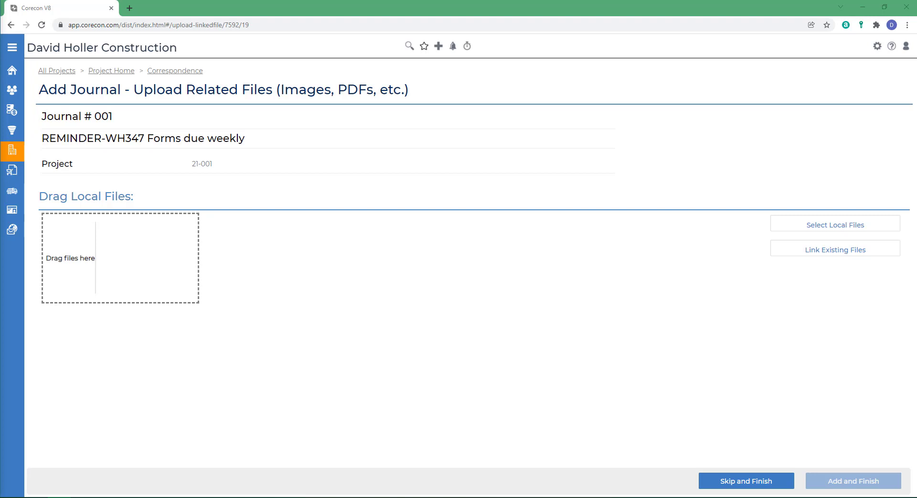
drag(1, 270, 108, 270)
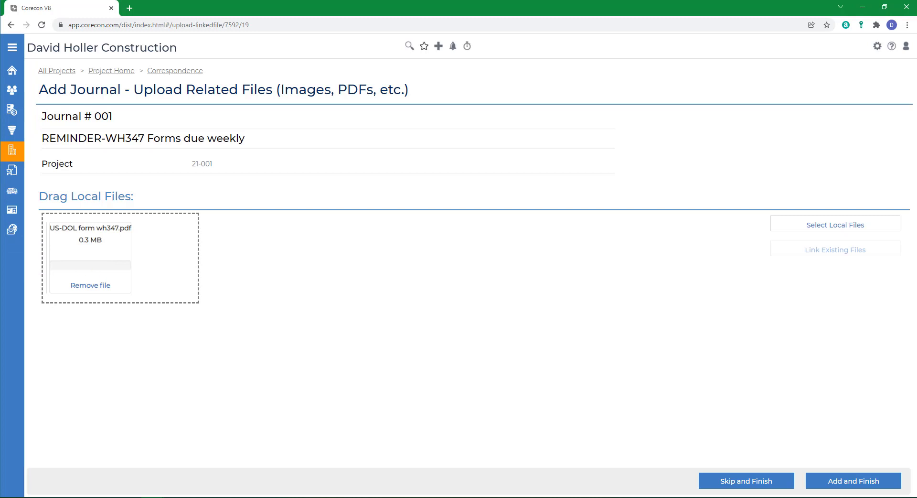
drag(0, 277, 159, 284)
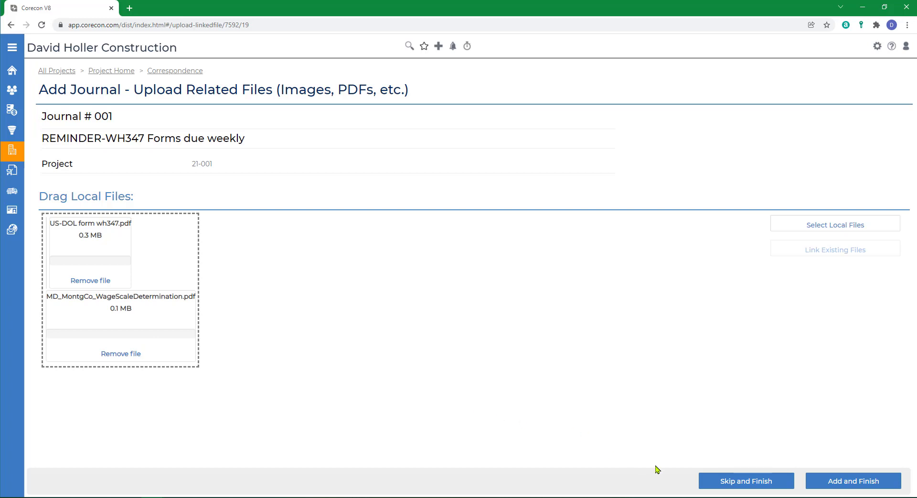
click(827, 480)
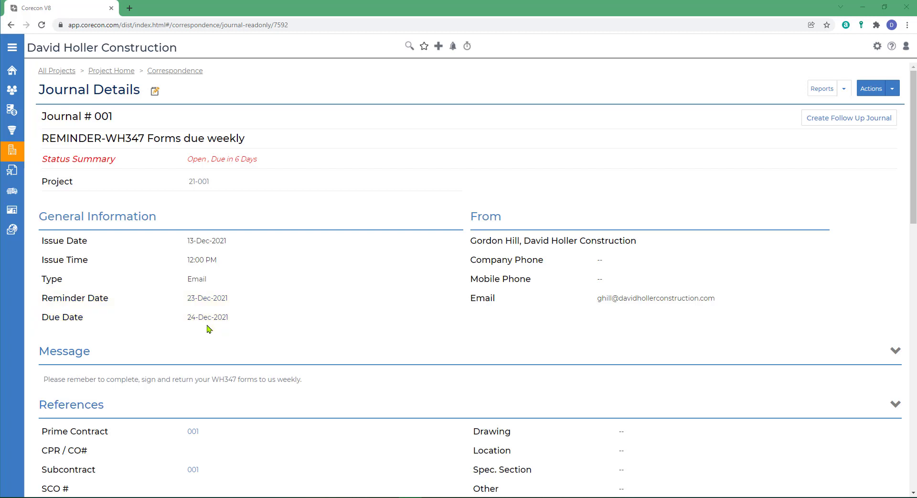
Step: Edit journal 001, setting its reminder date to 25-Dec-2021 and its due date to 28-Dec-2021
click(156, 93)
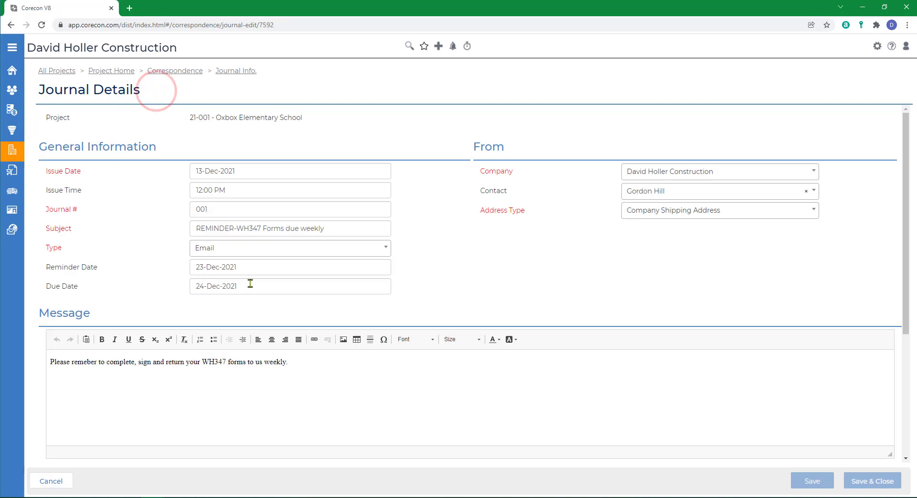
click(247, 264)
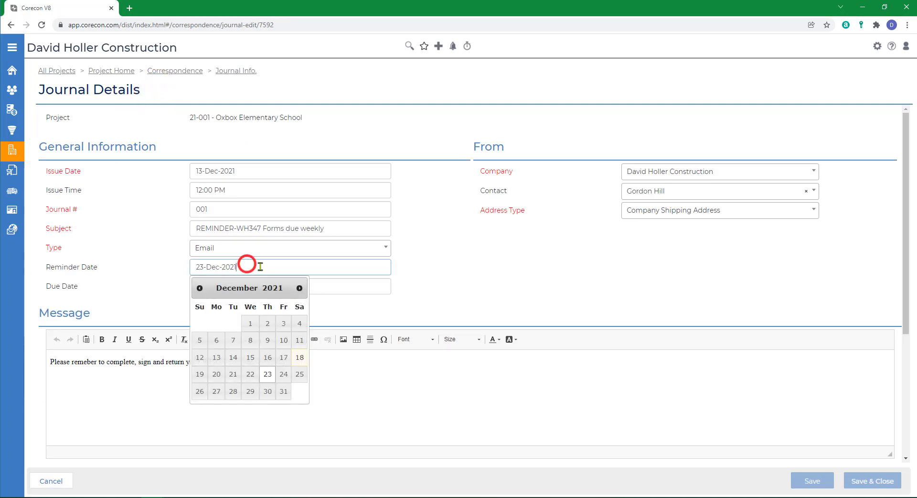
click(300, 375)
click(252, 286)
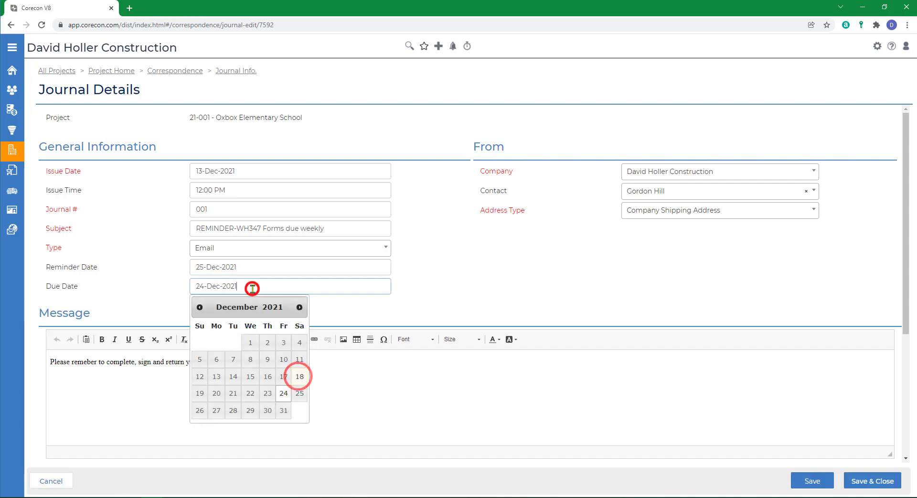
click(233, 410)
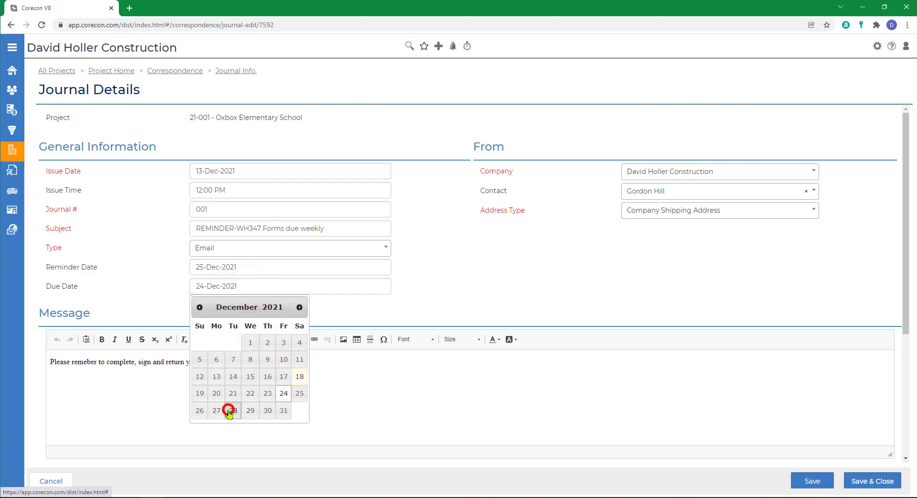
Step: Add a second paragraph to the journal message reading "Blank form and Wage Scale Determination attached for your consideration."
click(337, 362)
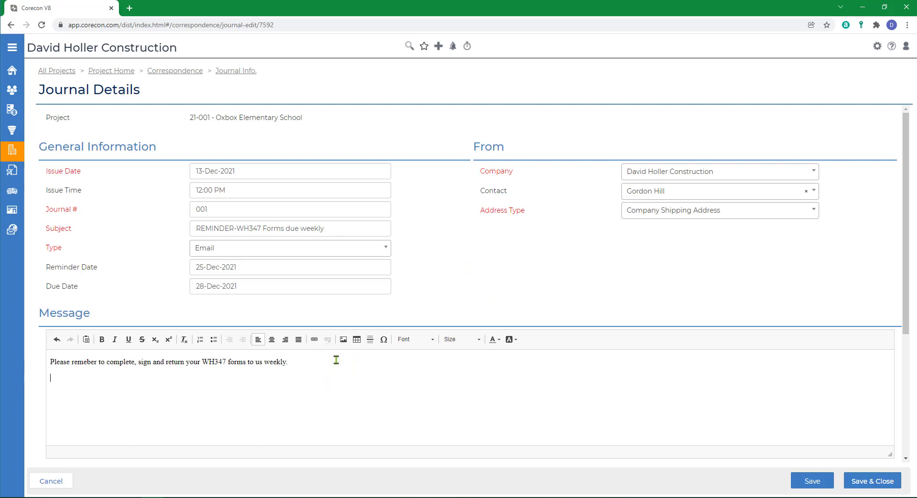
text(Blank form and Wage Scale)
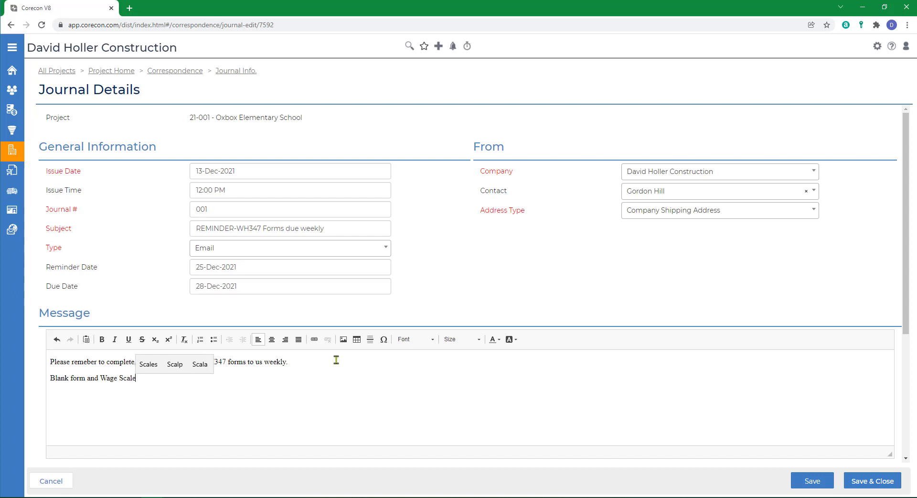
text( Determination attached )
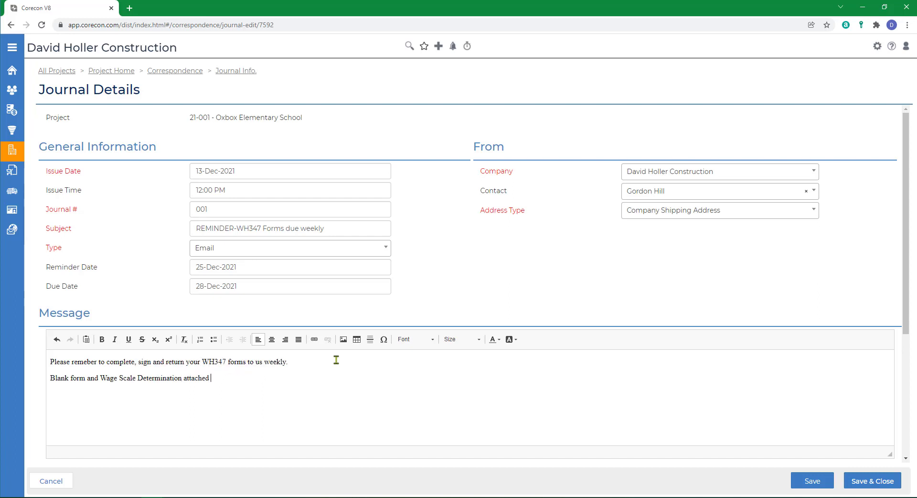
text(for your consideration.)
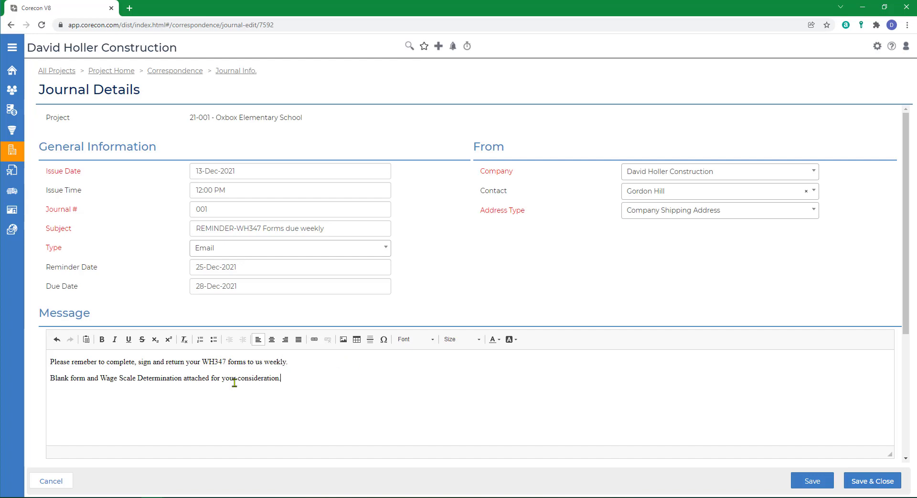
Step: Make the message phrase "return your WH347 forms to us weekly" bold, underlined and dark red, and save and close the journal
scroll(368, 373, down, 4)
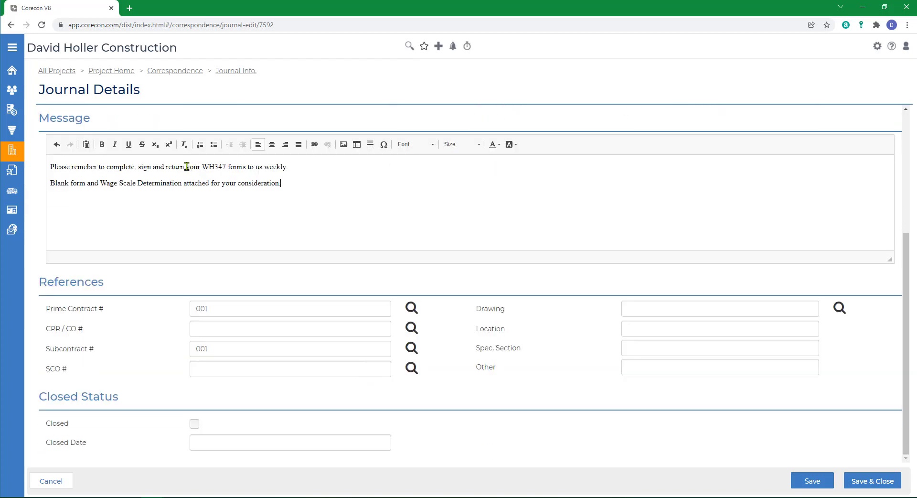
drag(186, 166, 287, 167)
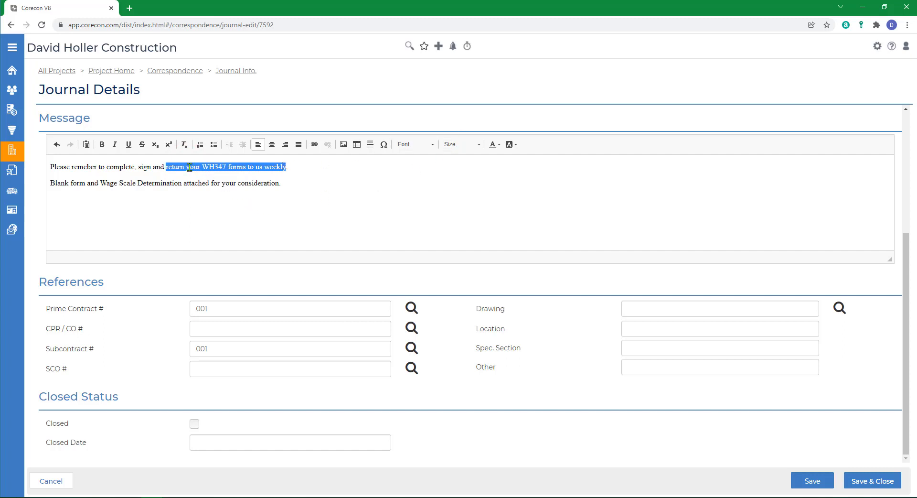
click(102, 145)
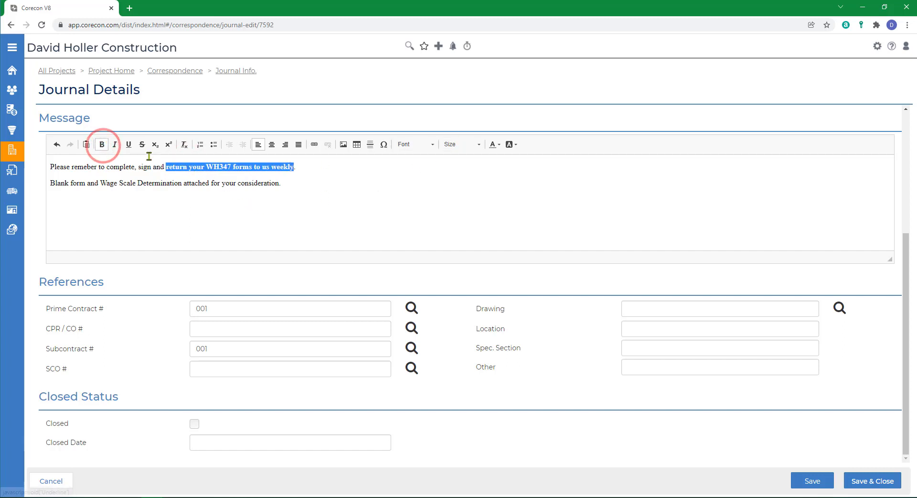
click(127, 144)
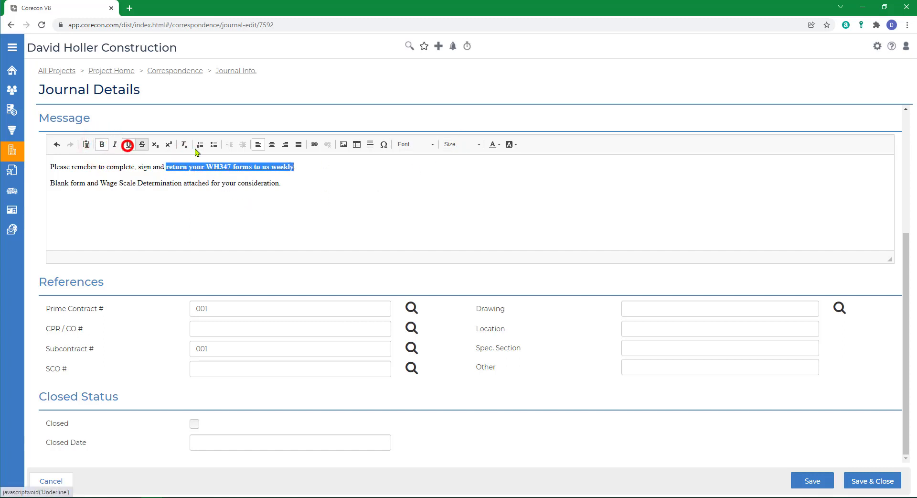
click(498, 144)
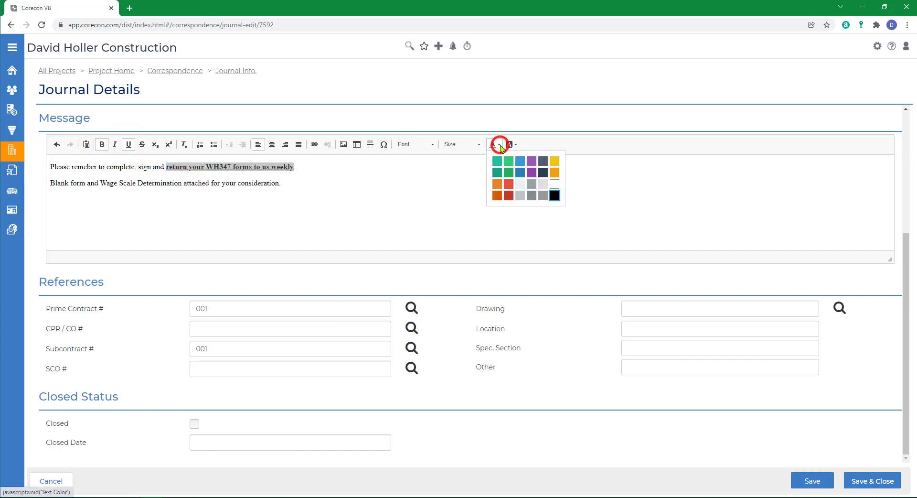
click(509, 196)
click(408, 183)
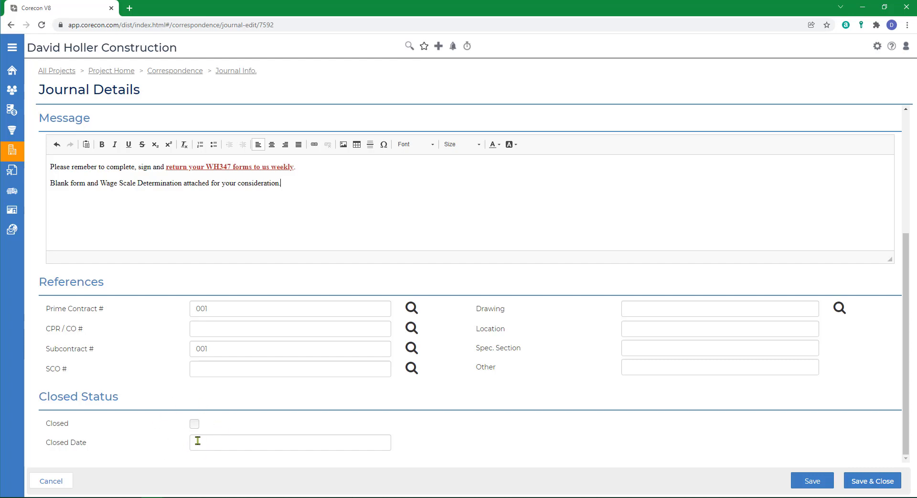
click(858, 483)
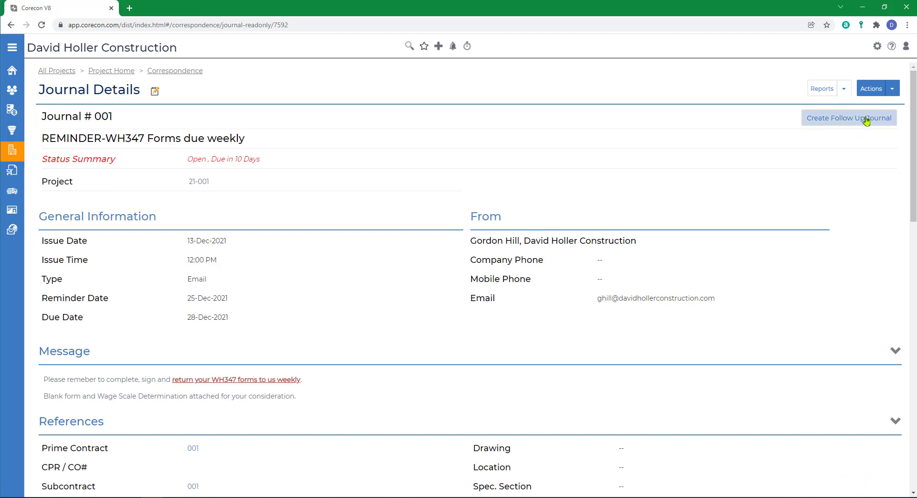
Step: Start sending the journal by email using the Default template
click(892, 89)
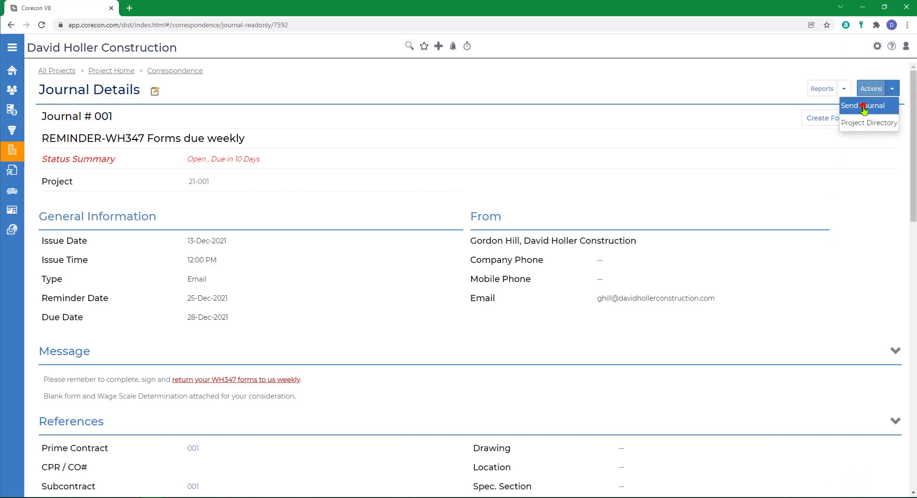
click(877, 108)
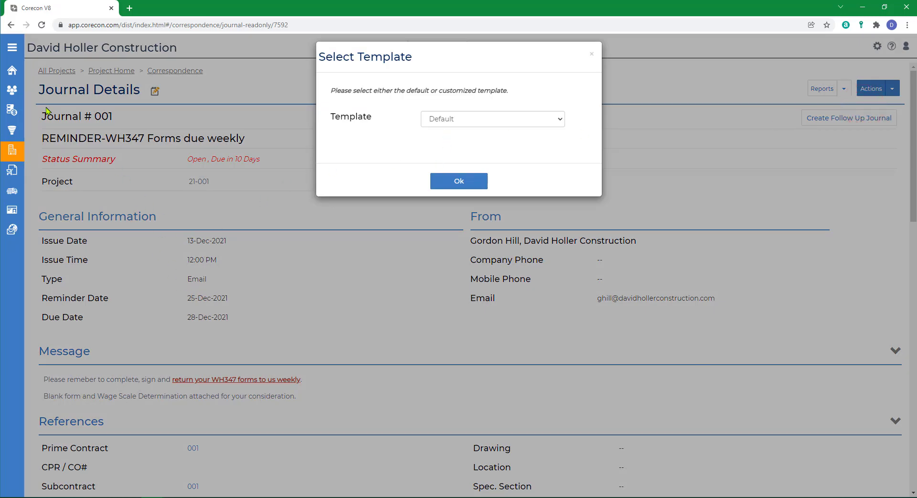
click(468, 120)
click(468, 121)
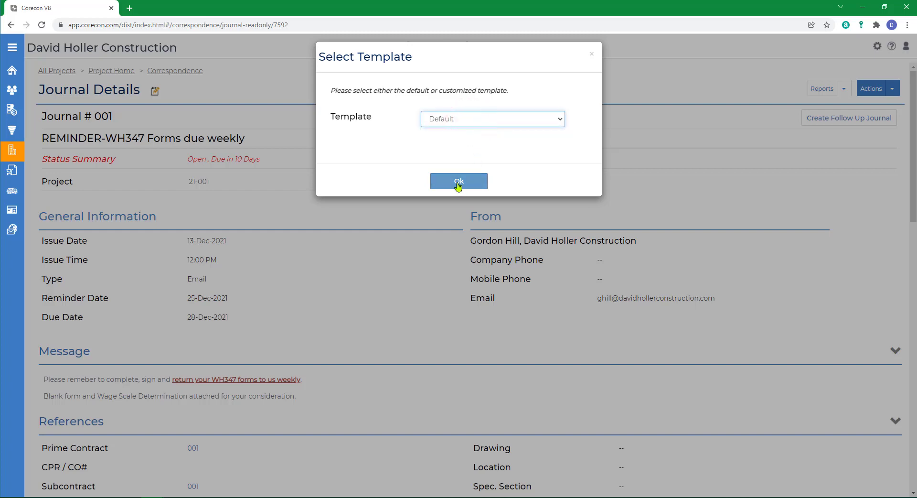
click(458, 181)
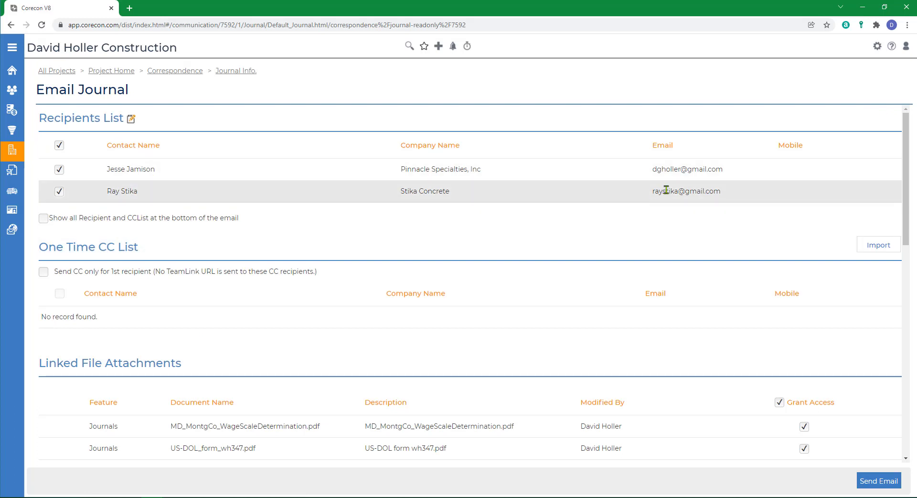
Step: Review the email's recipients, linked attachments, subject and body, and send it to both respondents
scroll(610, 274, down, 2)
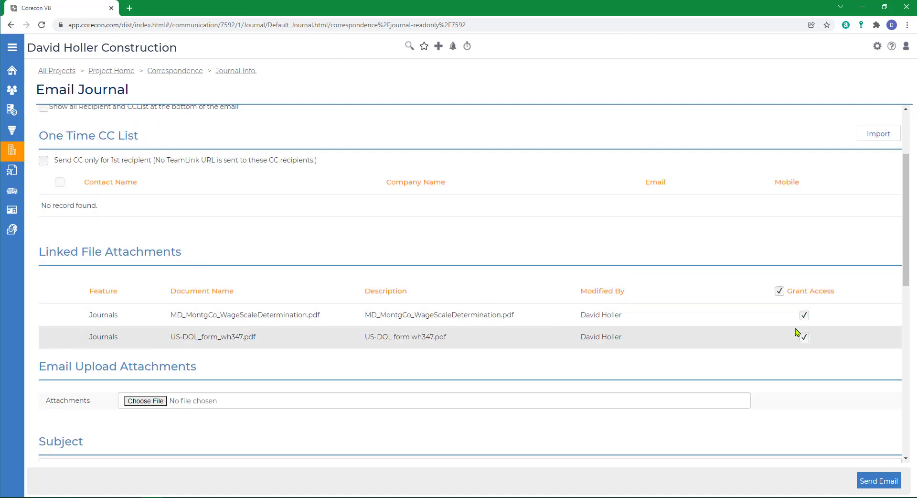
scroll(616, 339, down, 6)
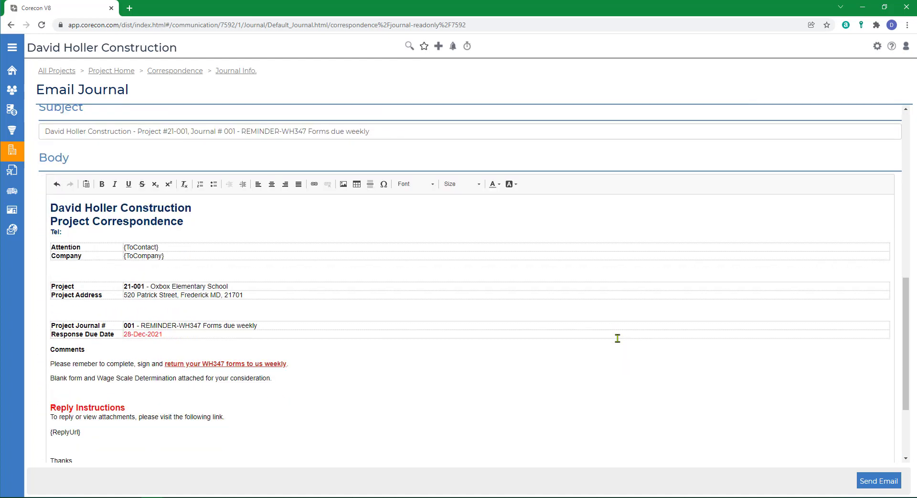
scroll(501, 385, down, 2)
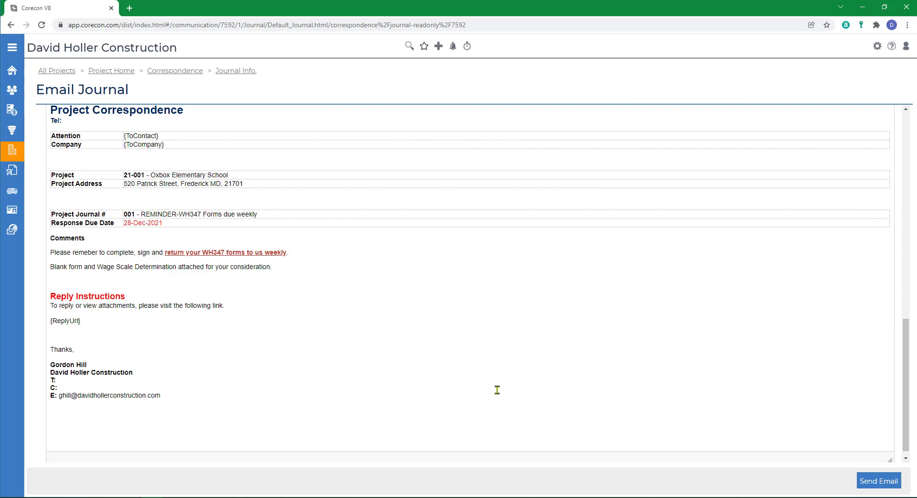
click(868, 480)
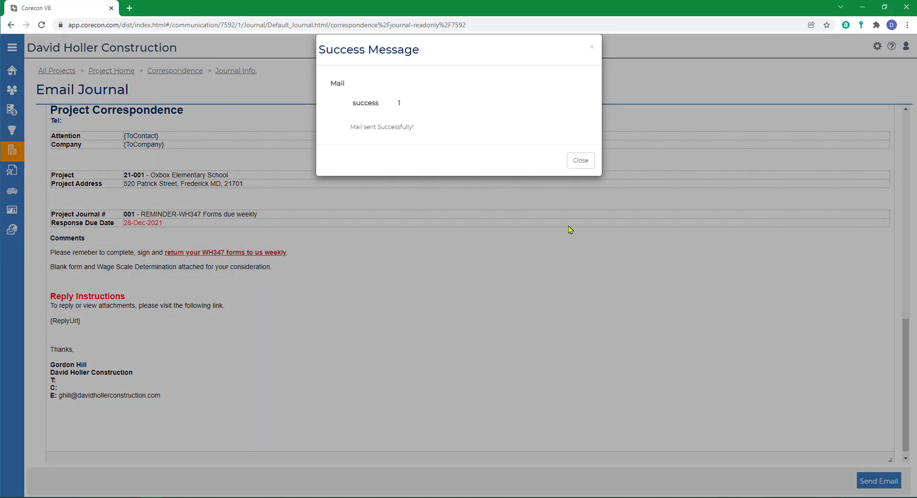
click(570, 161)
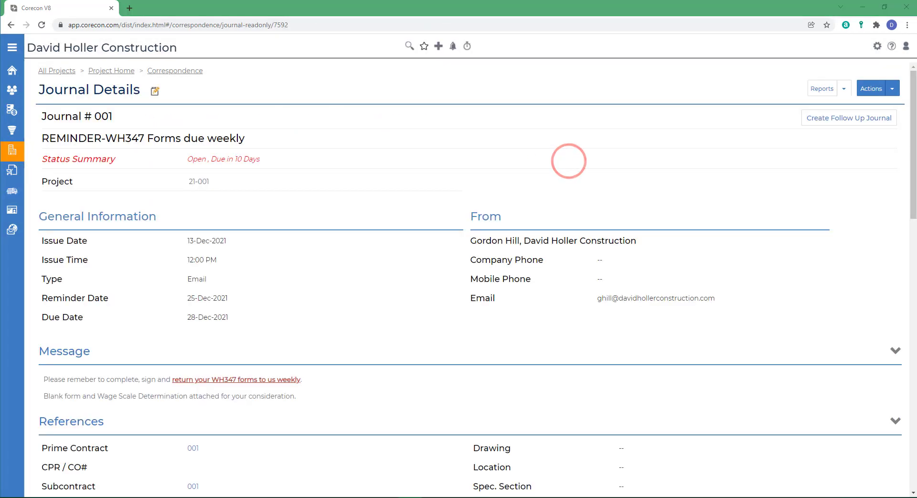
Step: Switch to the subcontractor's TeamLink Portal window and open journal 001 from the project's journals at its respondents section
drag(411, 495, 570, 38)
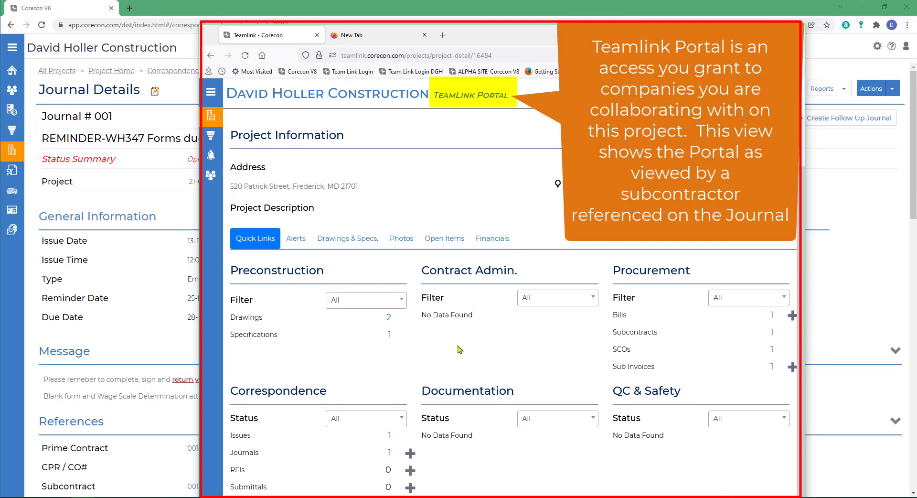
scroll(379, 389, down, 10)
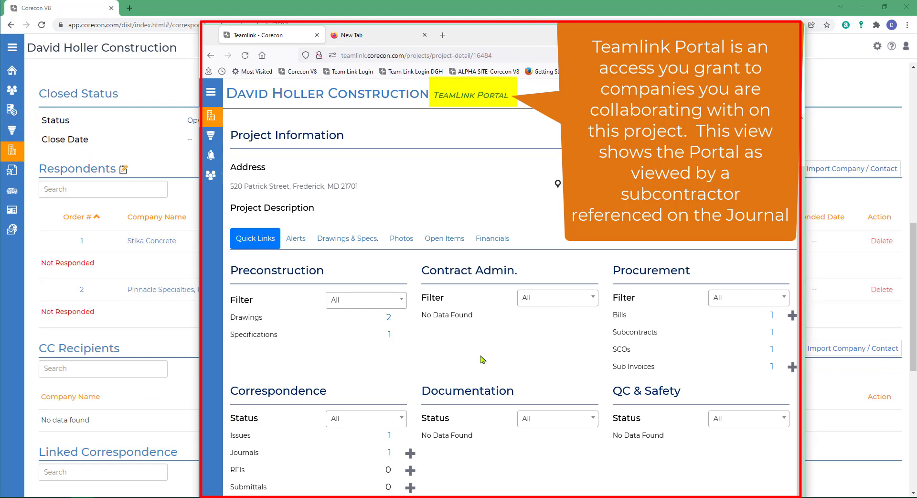
click(390, 452)
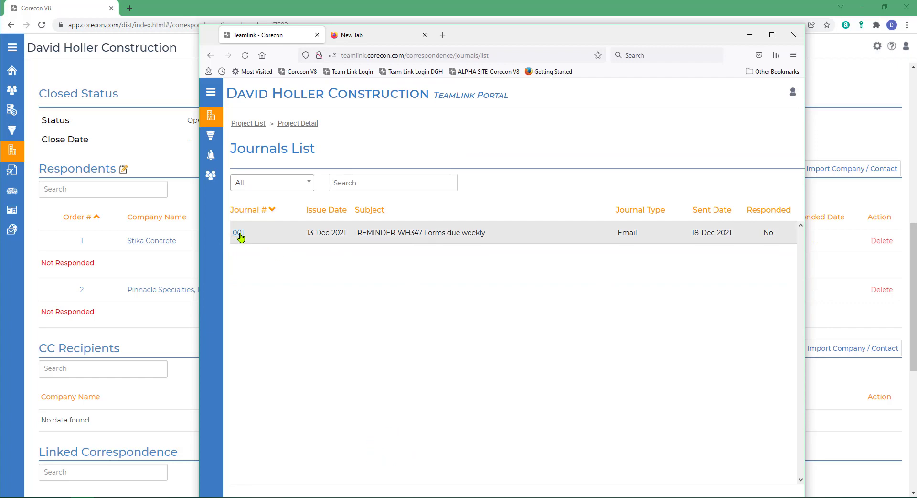
click(238, 233)
scroll(486, 394, down, 7)
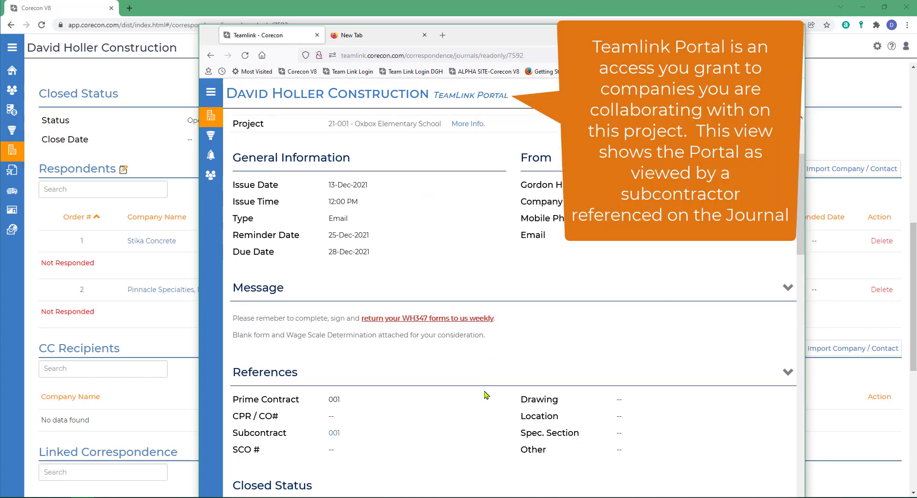
scroll(485, 395, down, 3)
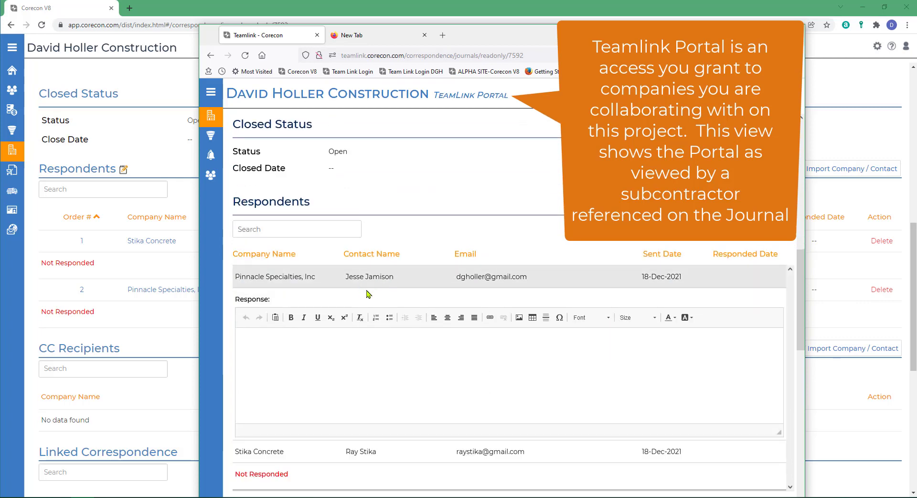
Step: Write the Pinnacle Specialties response as "We attached 2 weeks of reports, weeks ending 11/29/2021 and 12/6/2021."
click(251, 340)
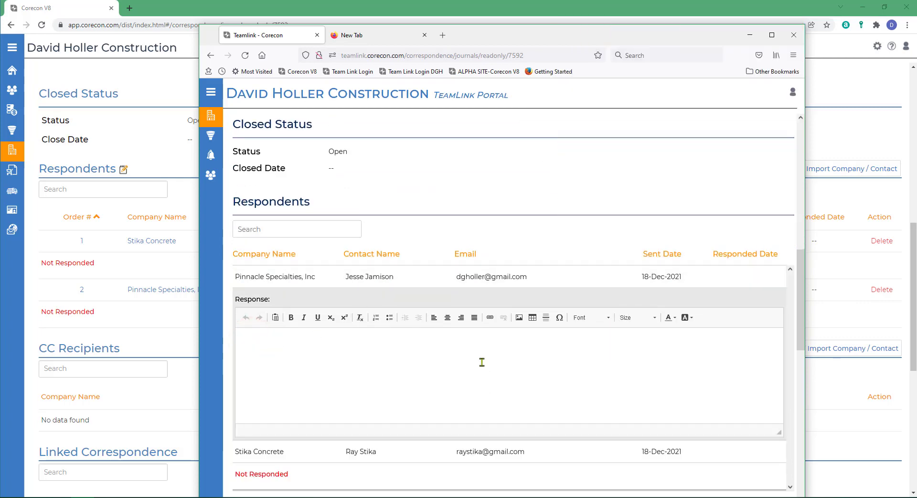
text(We attached 2 week)
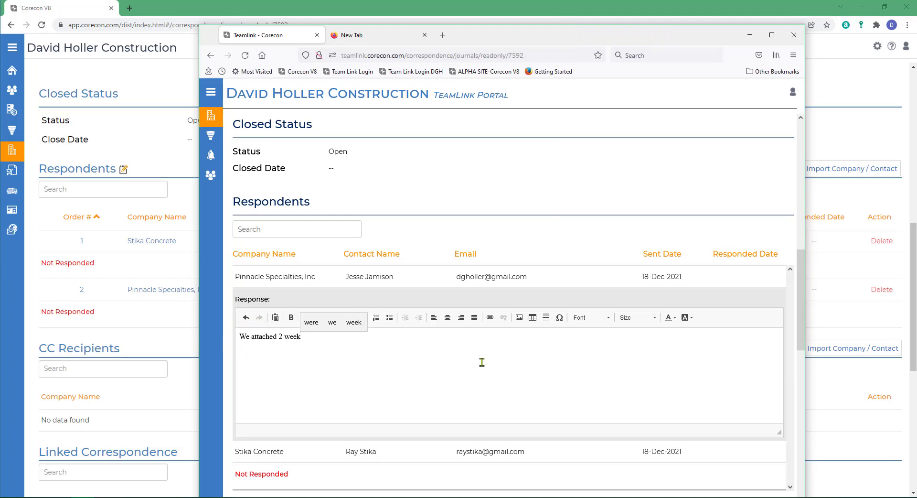
text(s of reports, weeks ending)
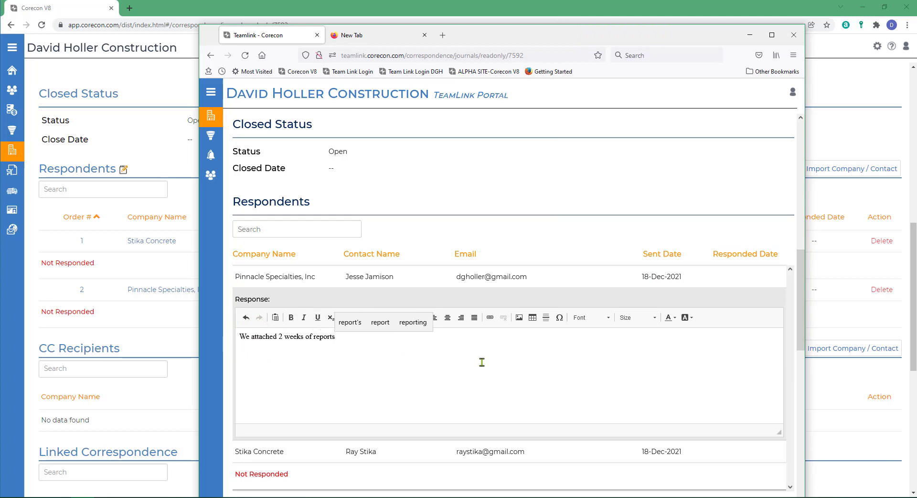
click(409, 339)
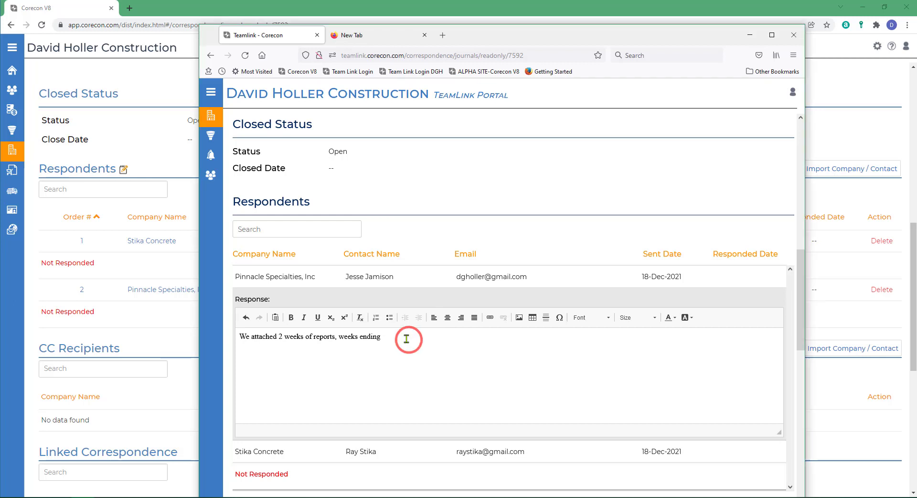
text(11/29/2021 and 12/6/2021)
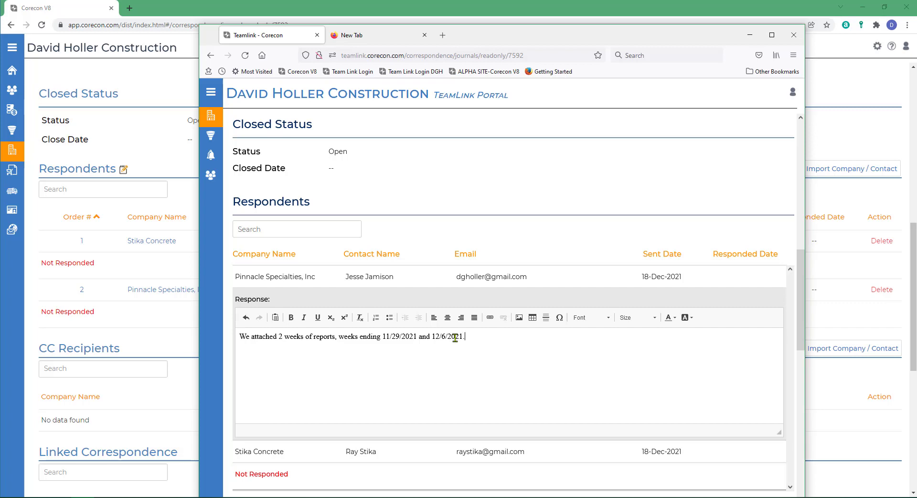
text(.)
Step: Review the journal's details and message from the subcontractor's side, and save the response
scroll(477, 358, down, 4)
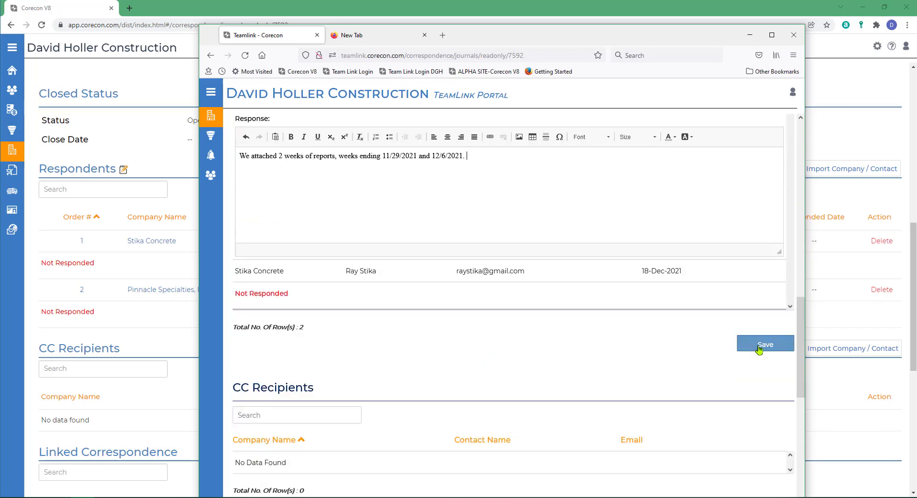
scroll(525, 373, up, 6)
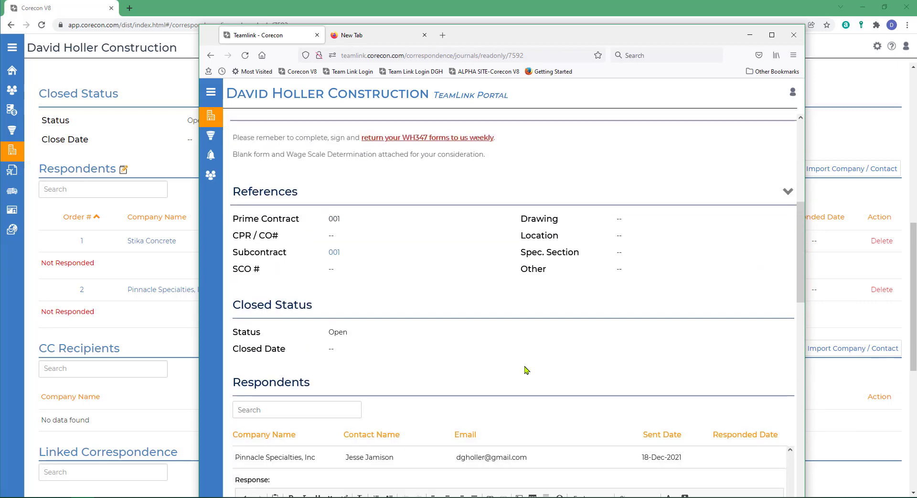
scroll(526, 370, up, 1)
scroll(526, 368, up, 1)
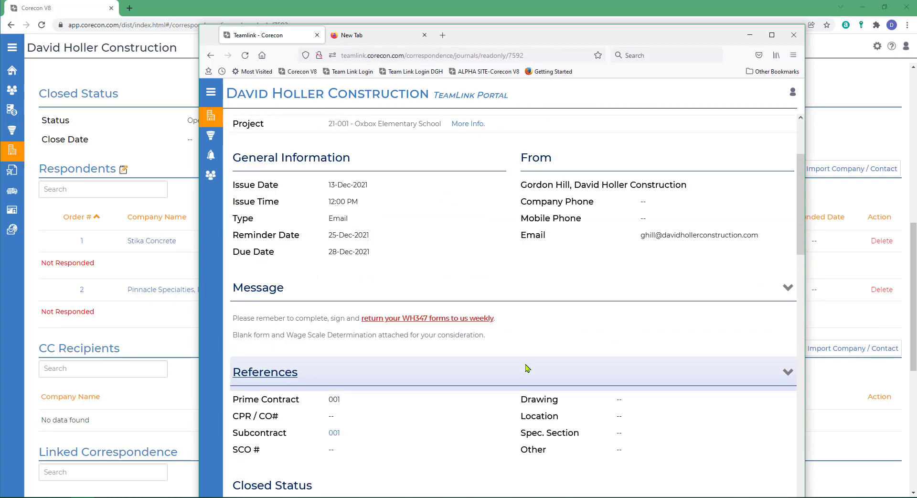
scroll(526, 368, up, 2)
scroll(527, 367, up, 1)
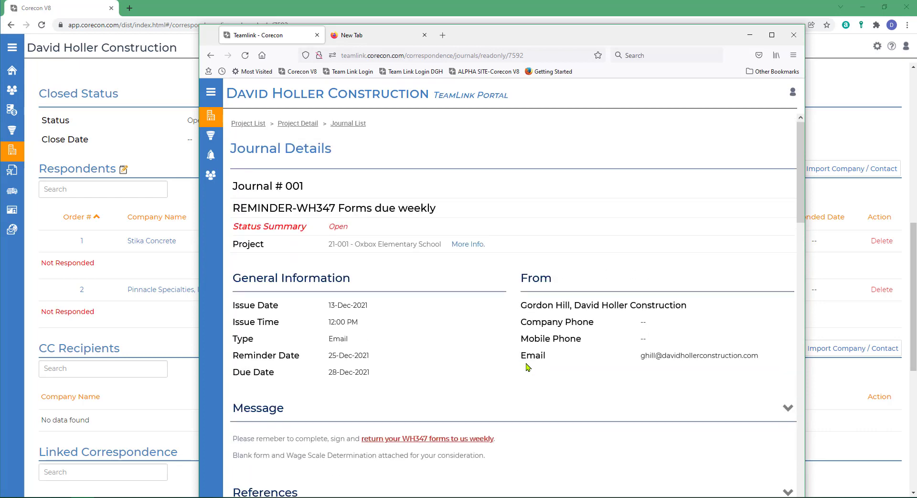
scroll(527, 368, down, 9)
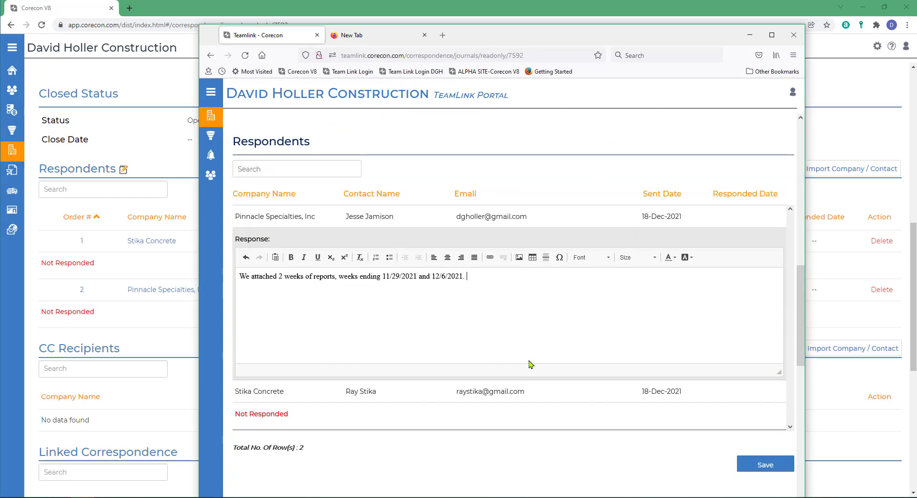
scroll(529, 363, down, 3)
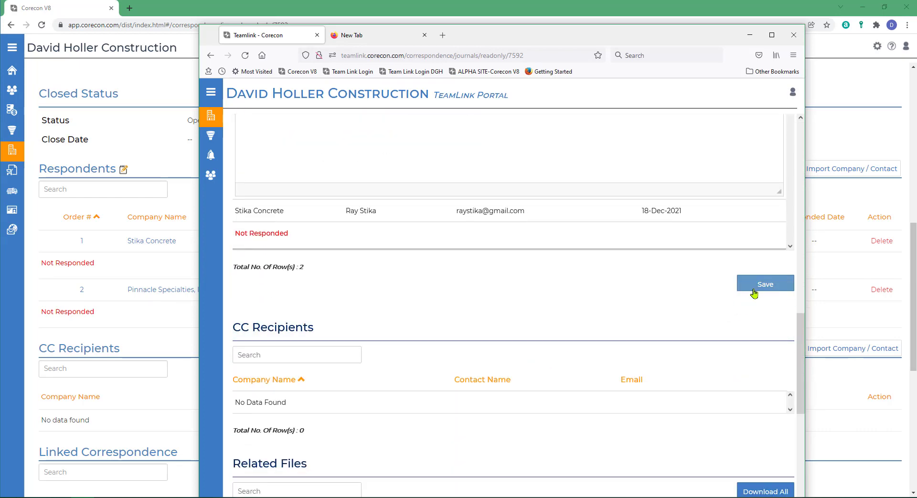
click(762, 286)
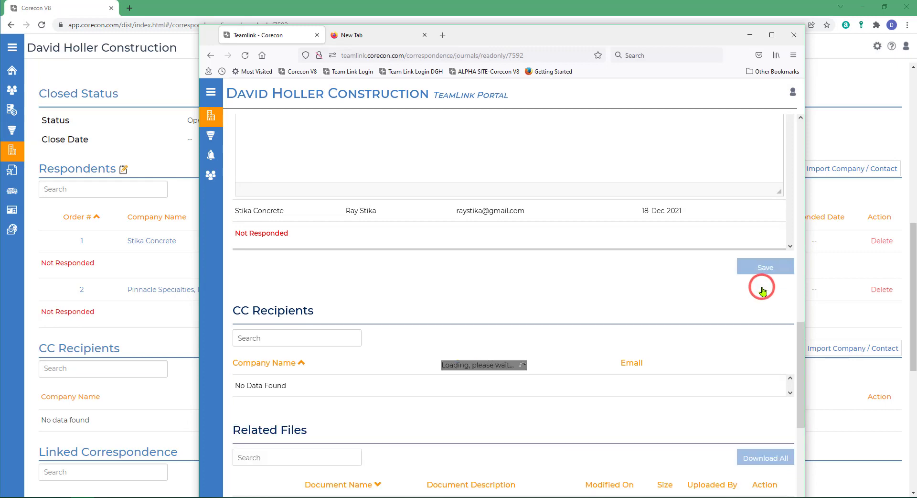
Step: Upload US-DOL_form_wh347.pdf twice to the journal's related files uploaded in the TeamLink Portal
scroll(535, 327, down, 5)
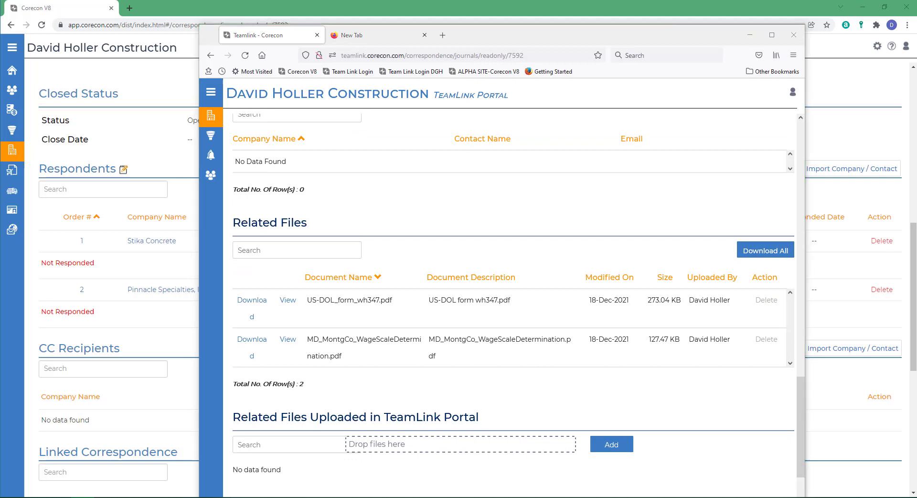
drag(303, 487, 402, 448)
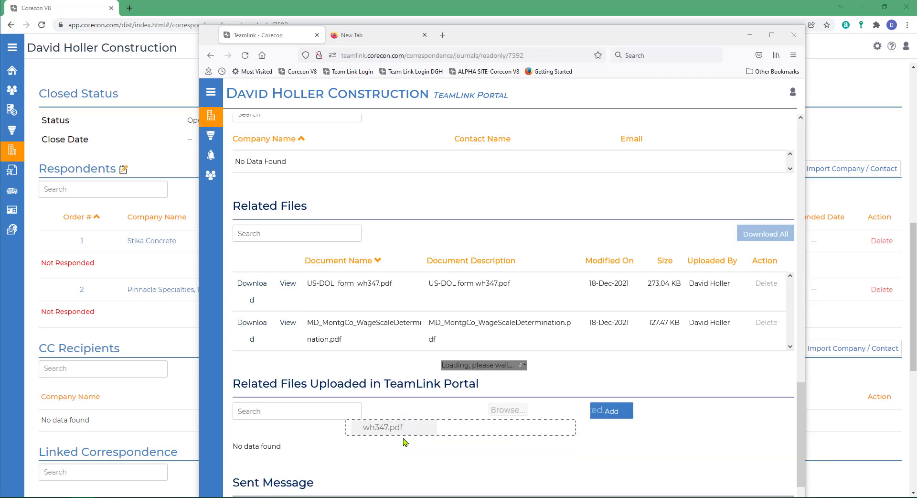
drag(103, 404, 454, 466)
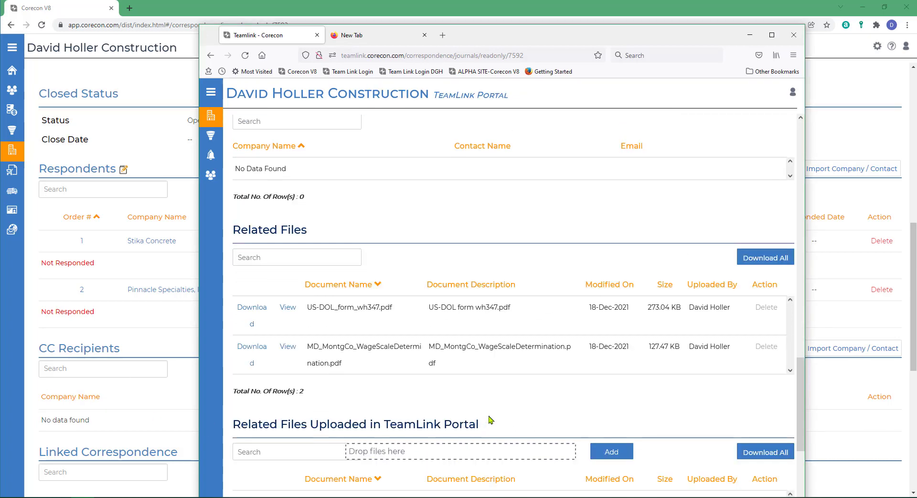
scroll(485, 415, down, 3)
scroll(669, 225, down, 2)
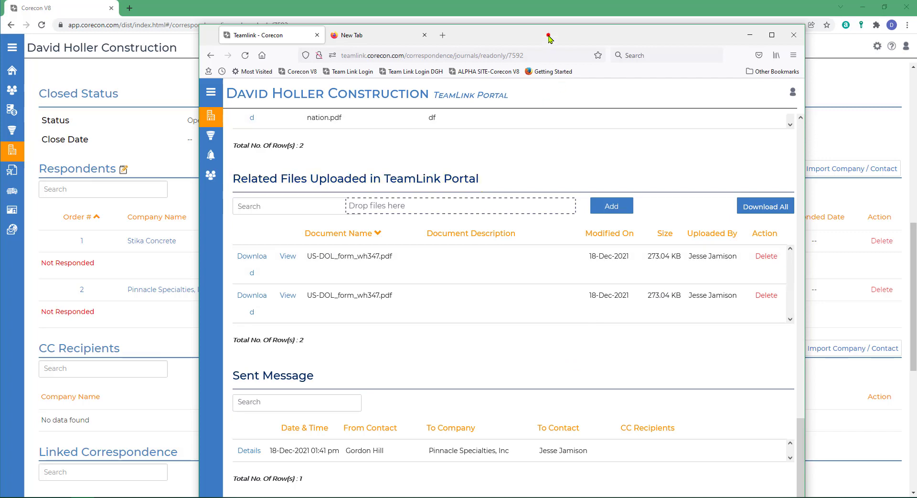
Step: Return to the contractor's Corecon window and reopen journal 001 from the Oxbox Elementary School correspondence
drag(548, 35, 0, 129)
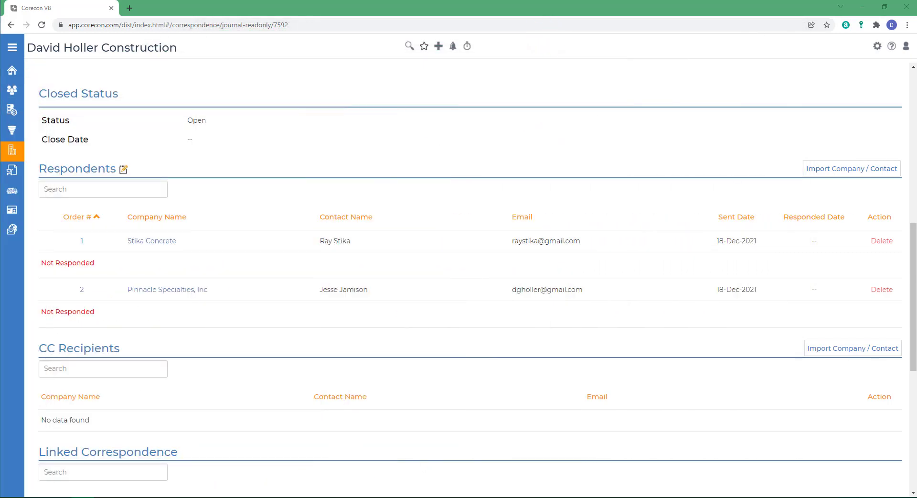
scroll(201, 205, up, 10)
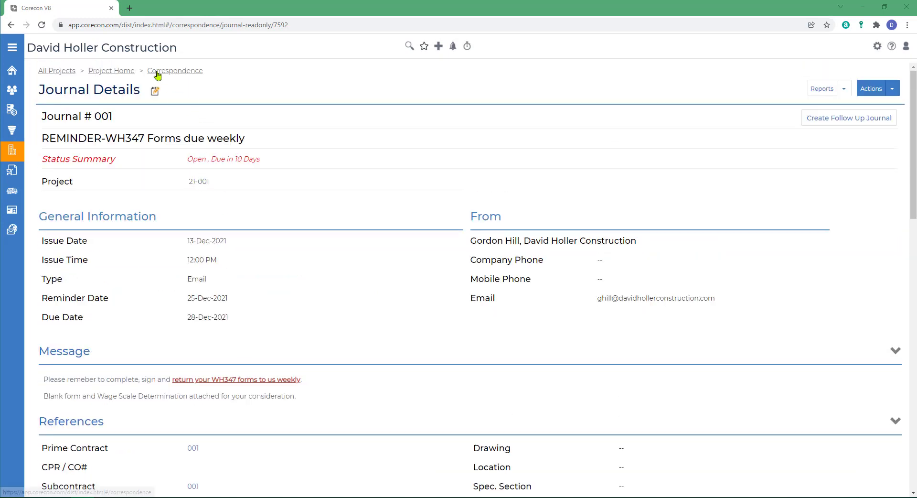
click(158, 76)
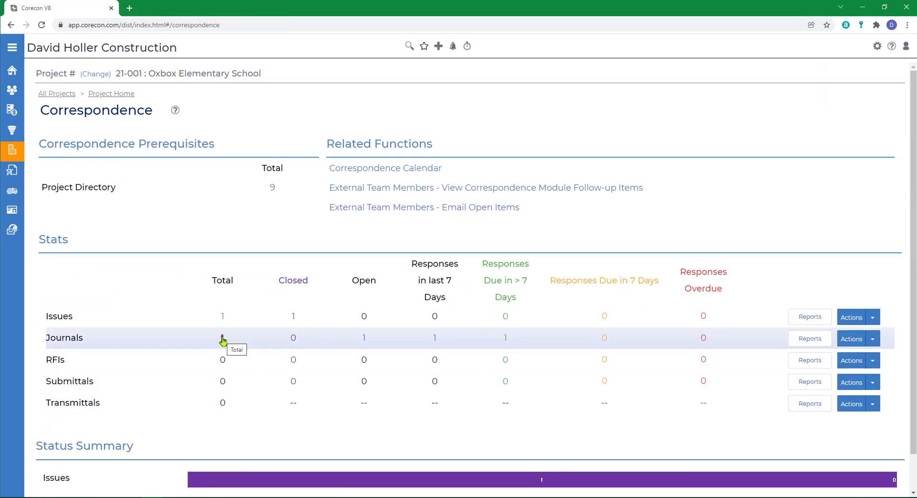
click(222, 338)
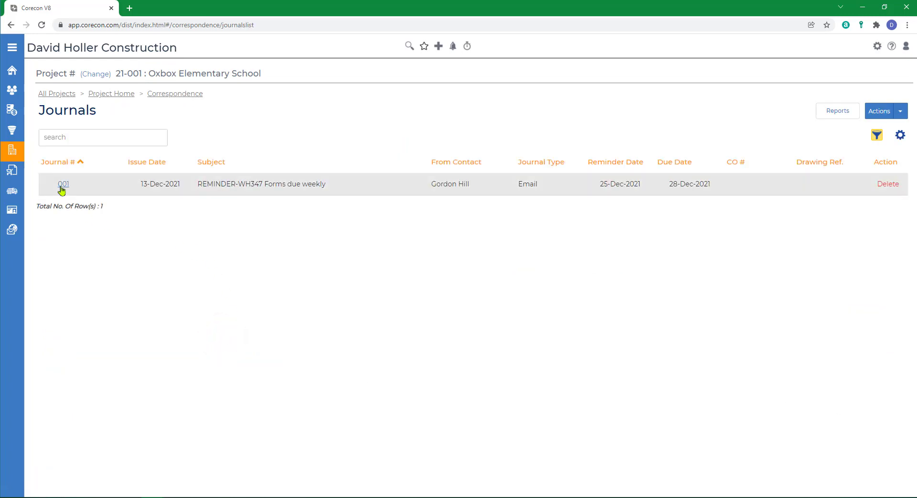
click(62, 185)
Step: Examine journal 001's respondents, their responses and the files uploaded in the TeamLink Portal
scroll(313, 322, down, 10)
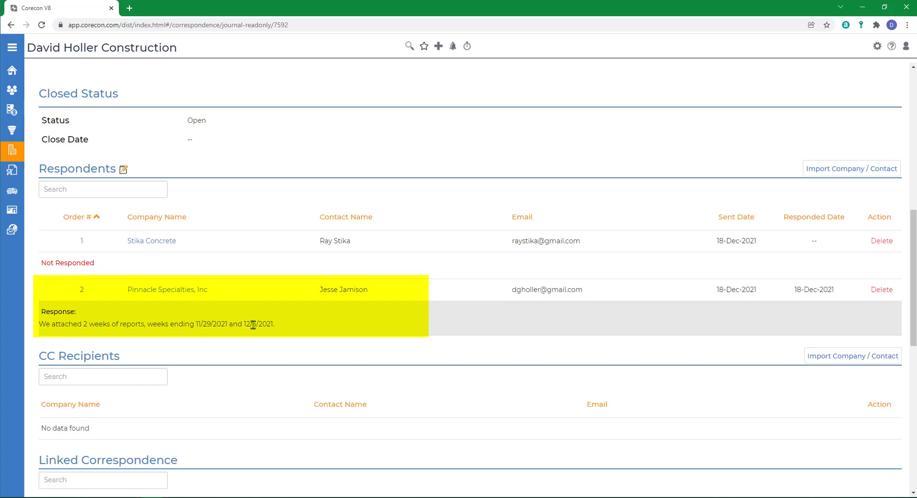
scroll(253, 325, down, 9)
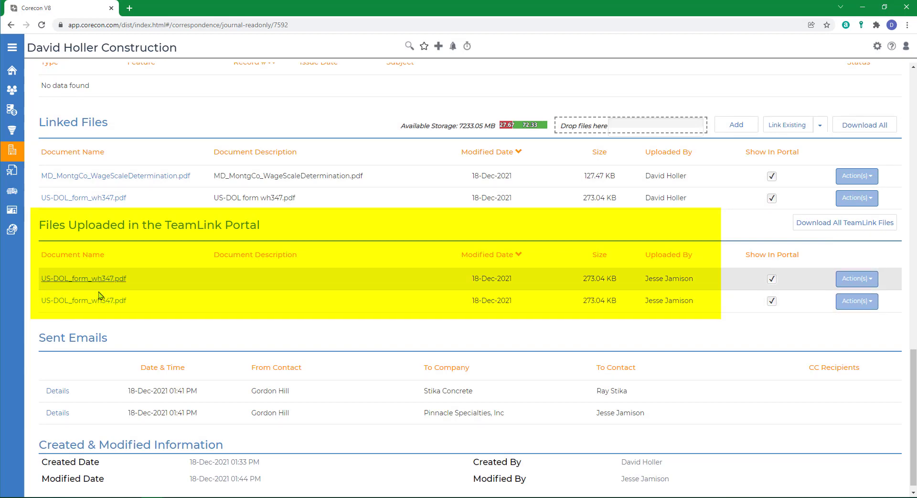
scroll(259, 332, down, 1)
scroll(259, 331, up, 20)
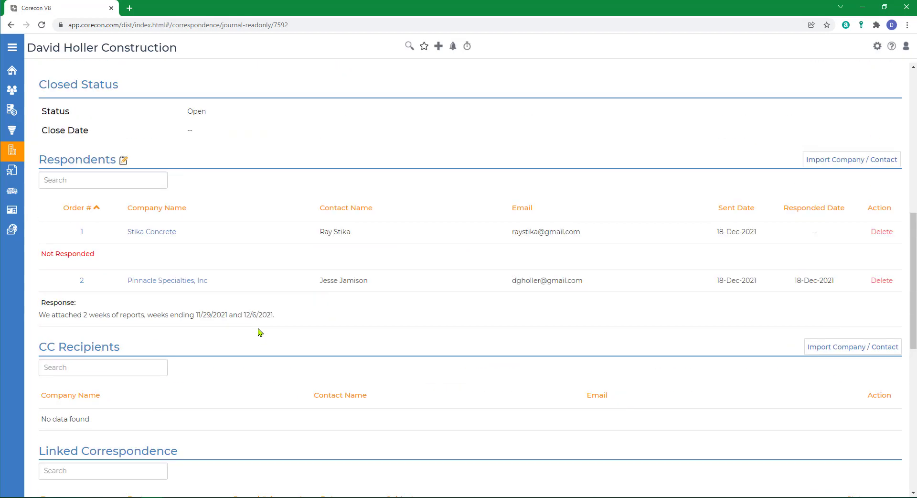
scroll(260, 332, down, 7)
scroll(259, 332, down, 5)
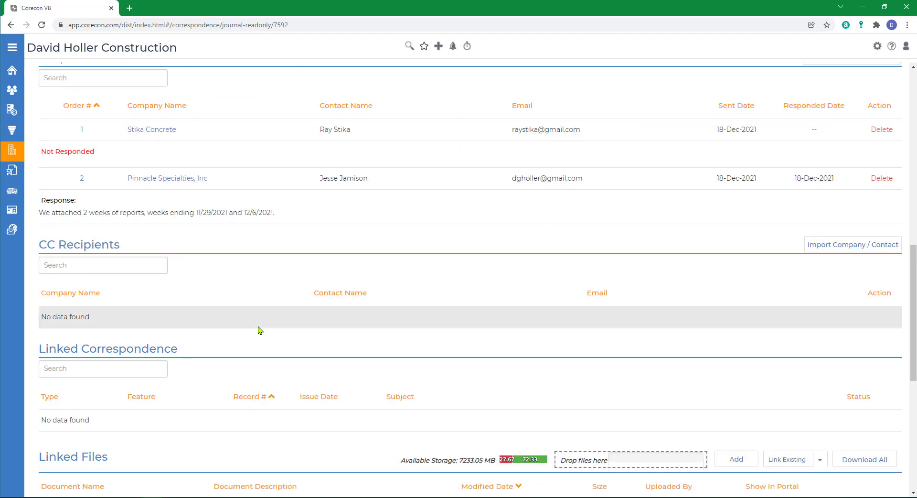
scroll(259, 331, up, 2)
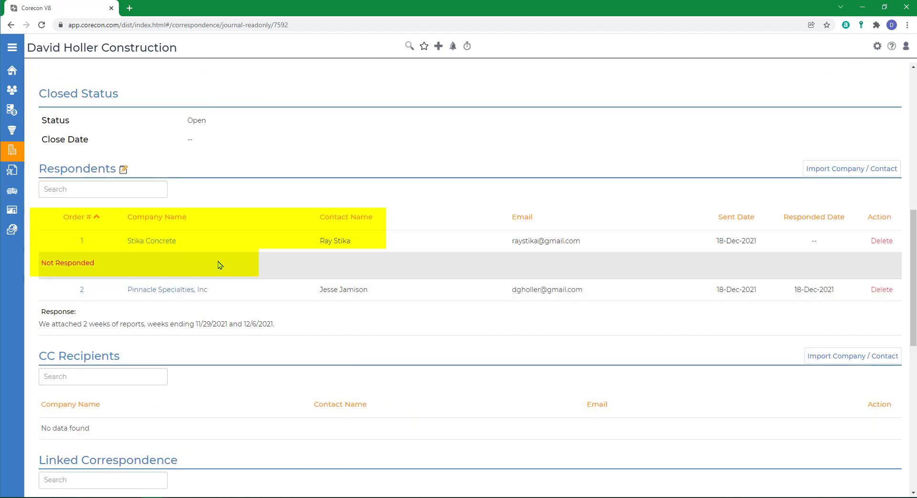
Step: Start a follow-up journal to journal 001 with issue time 10:00 AM and subject "WH347 Form is past due"
scroll(645, 191, up, 7)
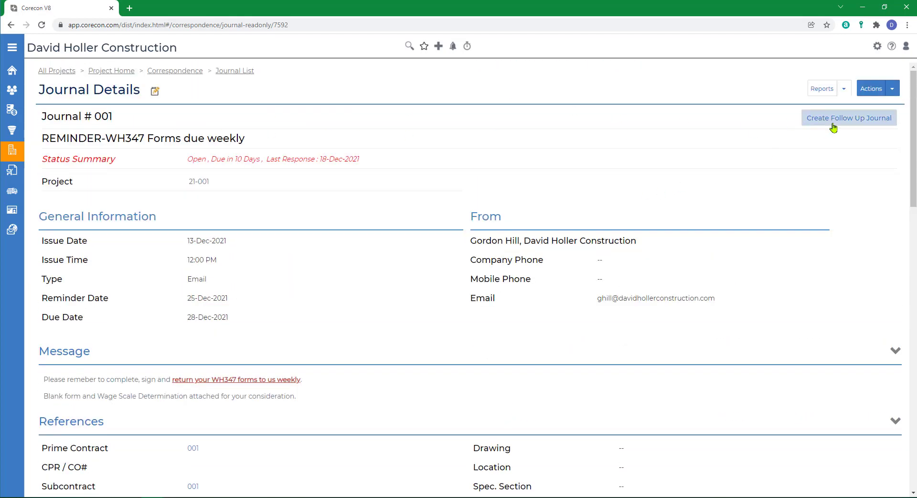
click(840, 122)
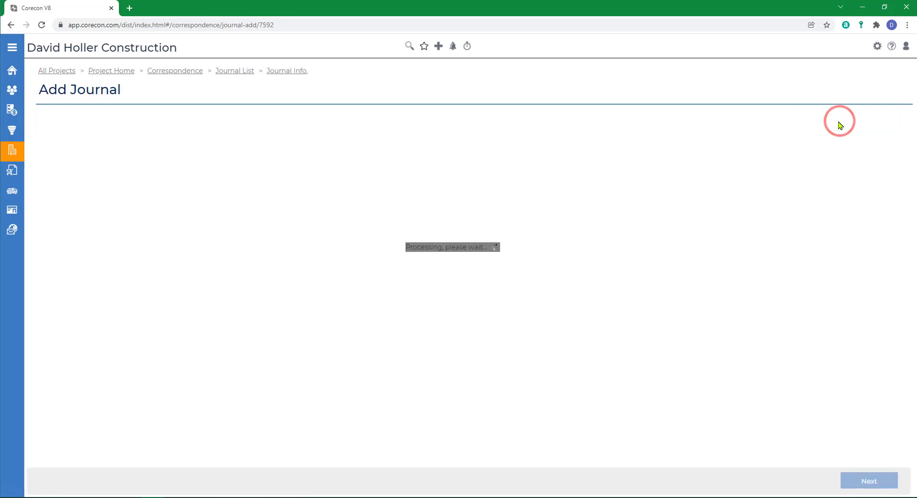
click(238, 213)
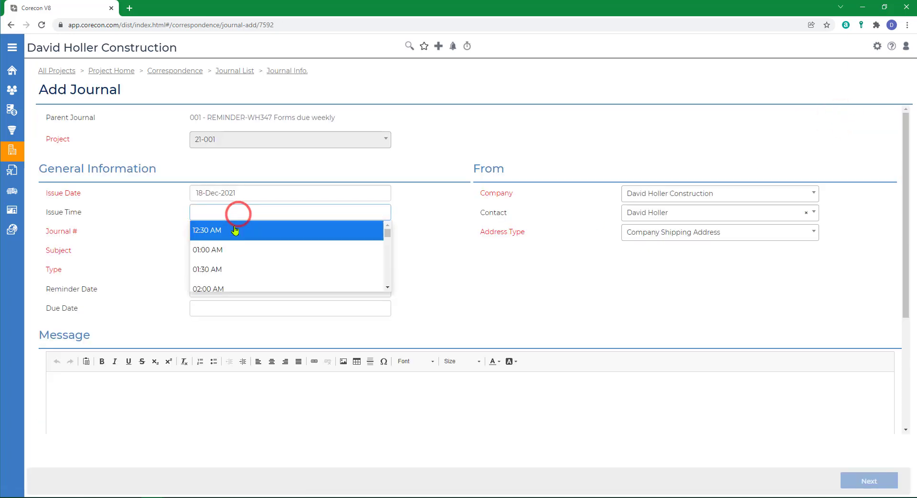
scroll(239, 269, down, 7)
click(239, 269)
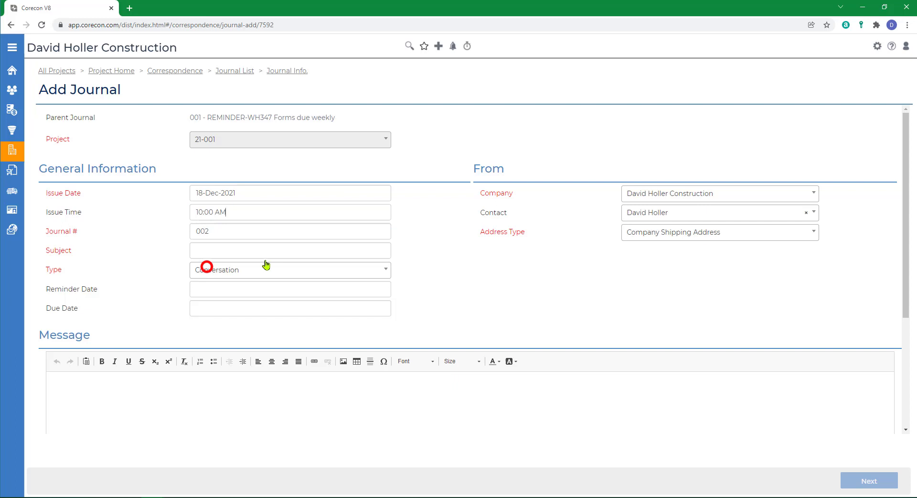
click(209, 248)
text(WH347 Form is past due)
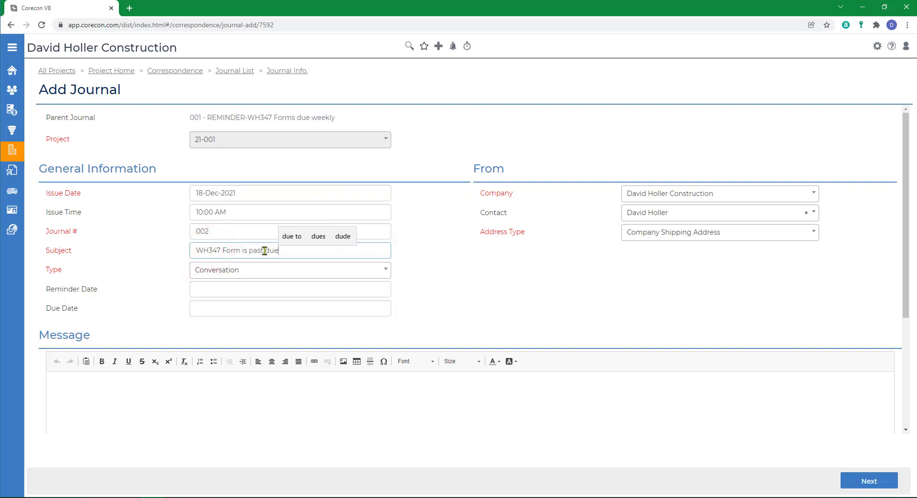
Step: Set both the reminder date and the due date of the follow-up journal to 20-Dec-2021
click(227, 288)
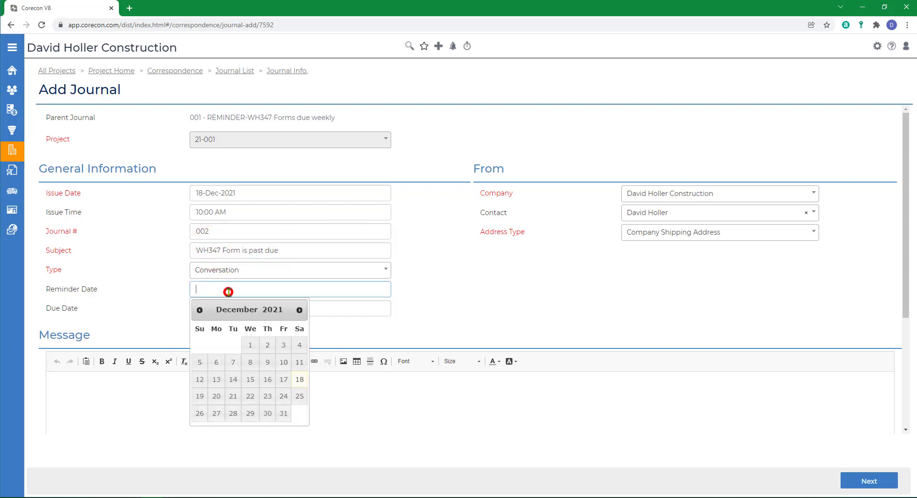
click(213, 394)
click(215, 308)
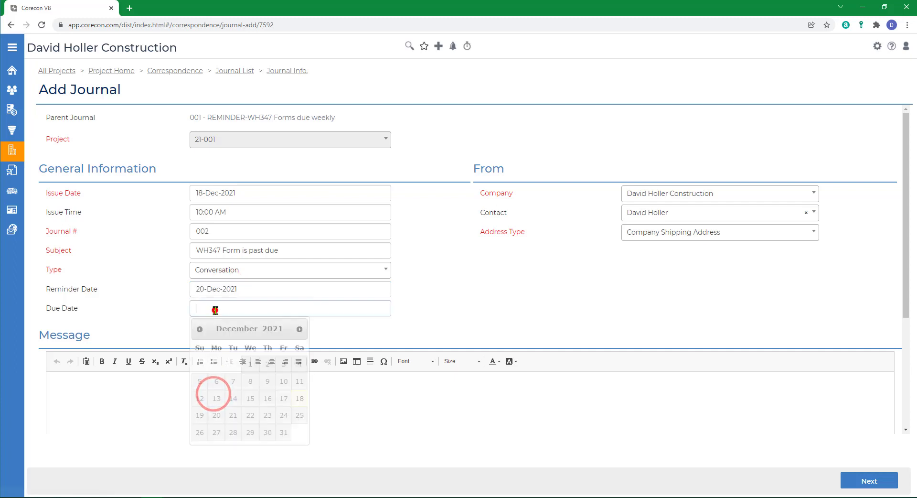
click(219, 414)
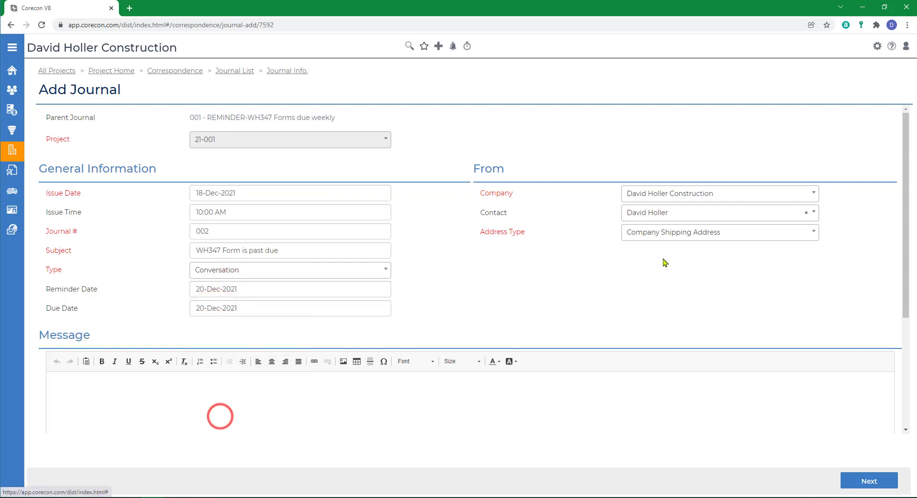
Step: Set the follow-up journal's From contact to the same person who issued journal 001
click(654, 212)
scroll(682, 297, down, 5)
scroll(682, 298, up, 3)
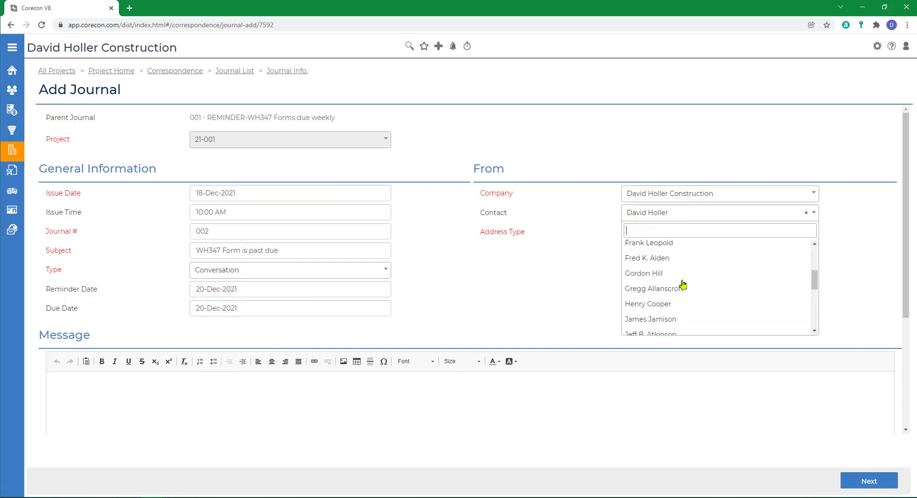
click(647, 272)
scroll(316, 392, down, 2)
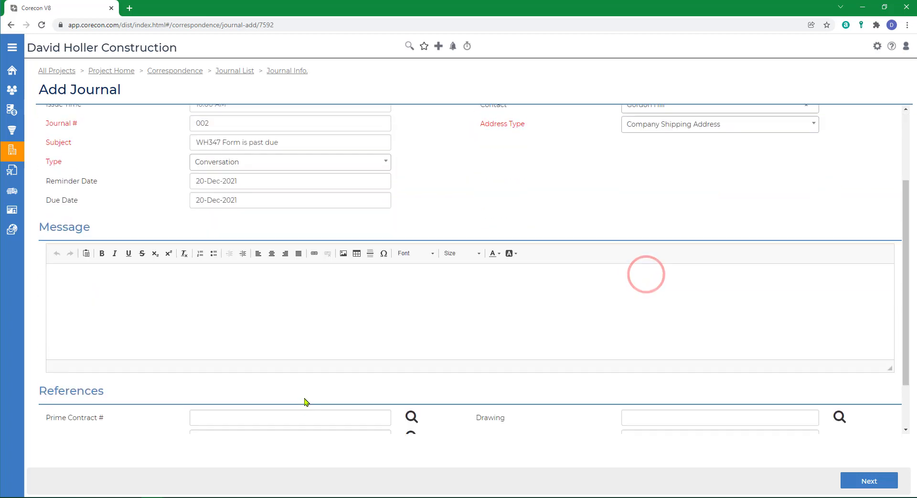
Step: Write the follow-up journal's message "We are missing two weeks of Prevailing Wage Reports for weeks ending 11/22/2021 and 11/29/2021." and proceed to the respondents
scroll(191, 311, up, 2)
click(101, 390)
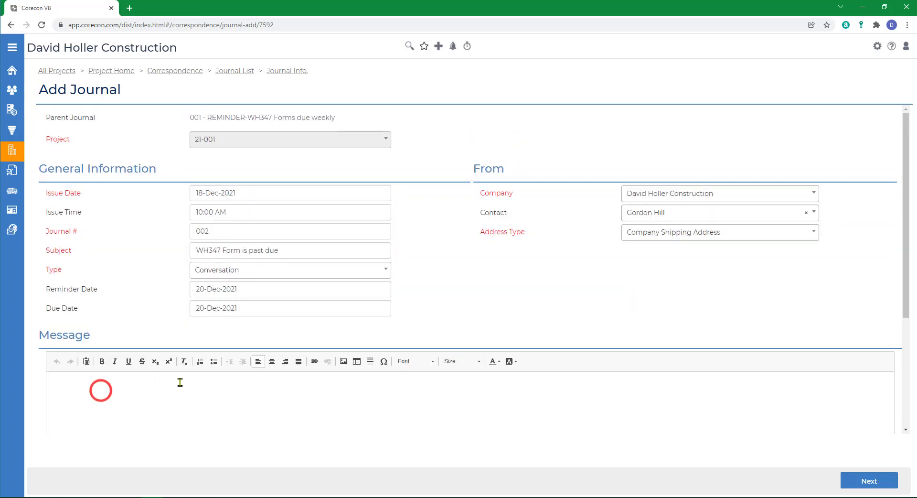
text(We are missing two weeks of)
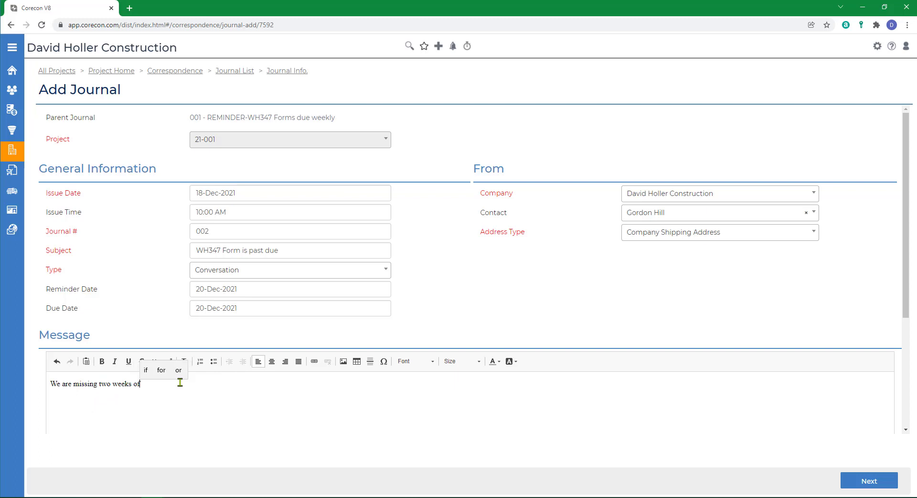
text( Prevailing Wage Reports for weeks ending 11/22/2021 and 11/29/2021.)
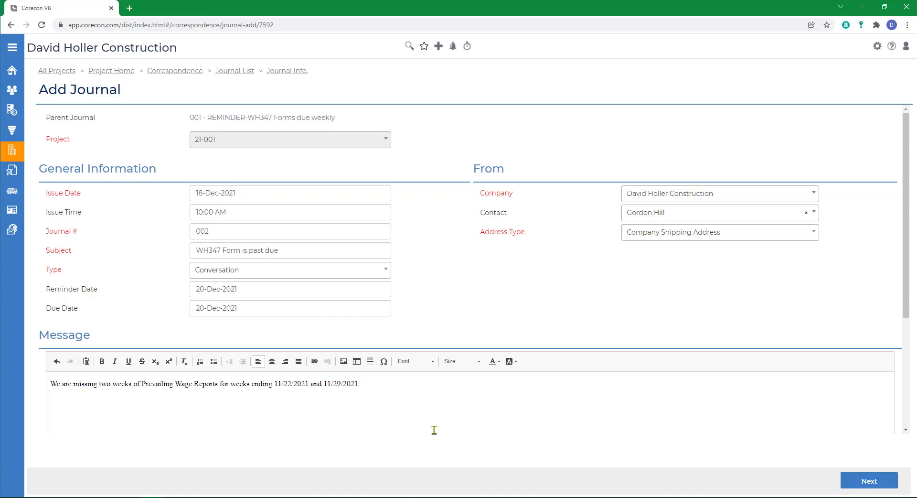
scroll(434, 430, down, 4)
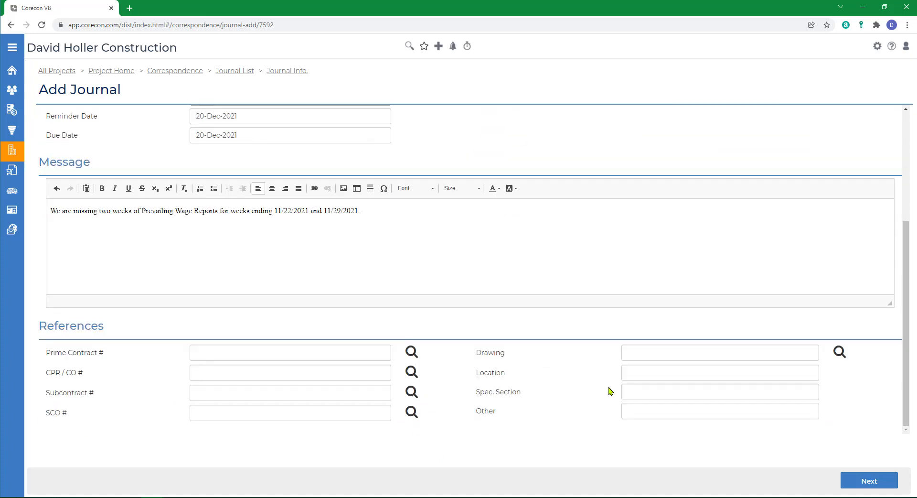
click(861, 486)
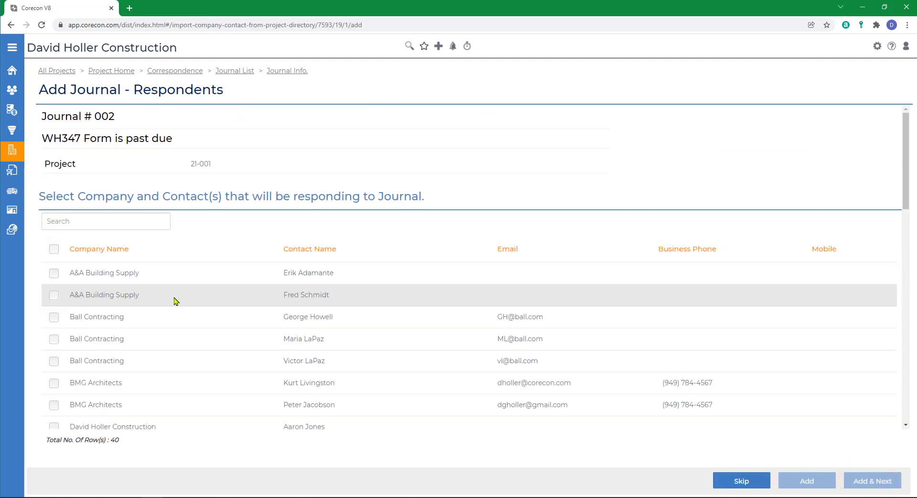
Step: Add the last listed Stika Concrete contact as the respondent of journal 002 and proceed to the related files
scroll(179, 310, down, 15)
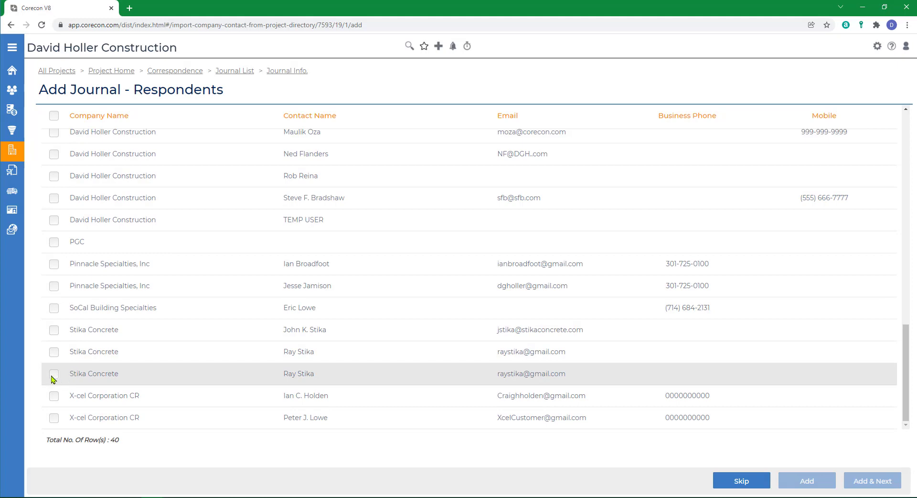
click(54, 374)
click(858, 484)
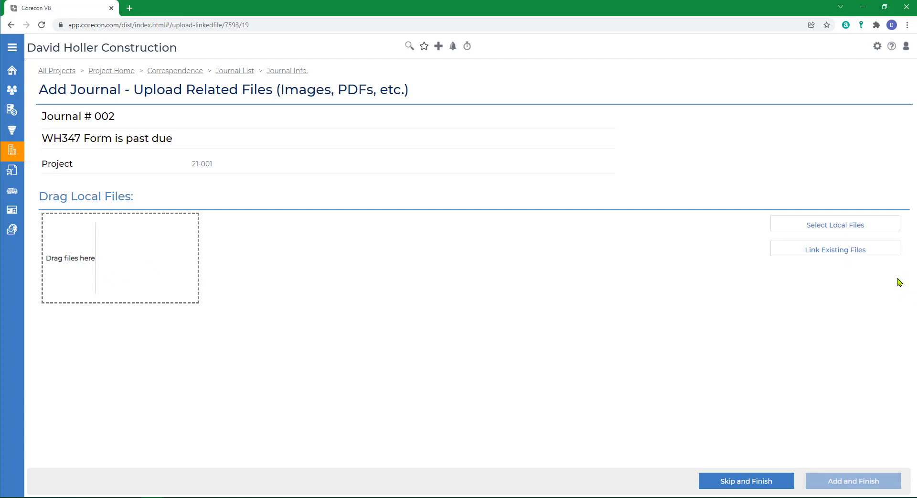
Step: Link the existing Journals files MD_MontgCo_WageScaleDetermination.pdf and US-DOL_form_wh347.pdf to journal 002 and finish adding it
click(829, 256)
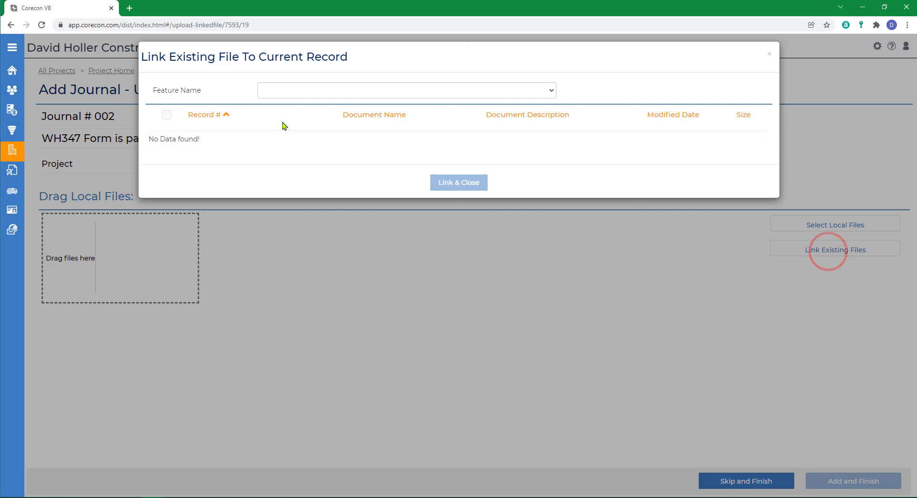
click(308, 92)
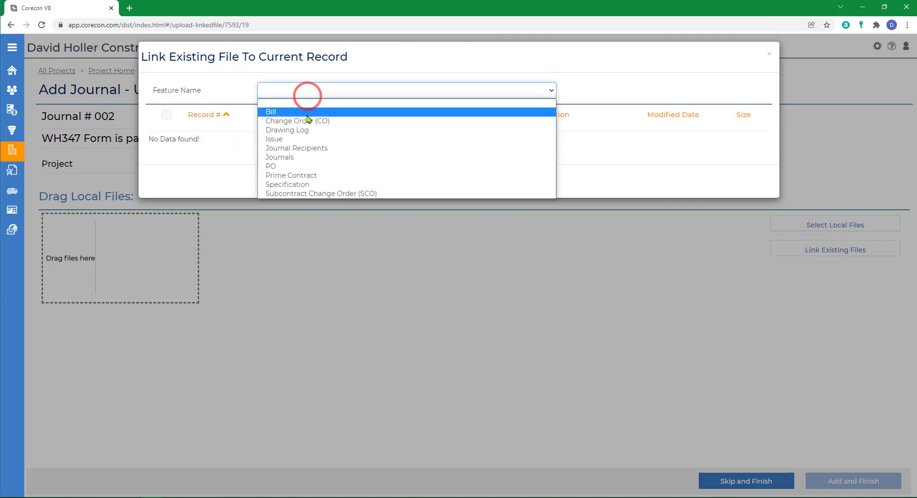
click(332, 160)
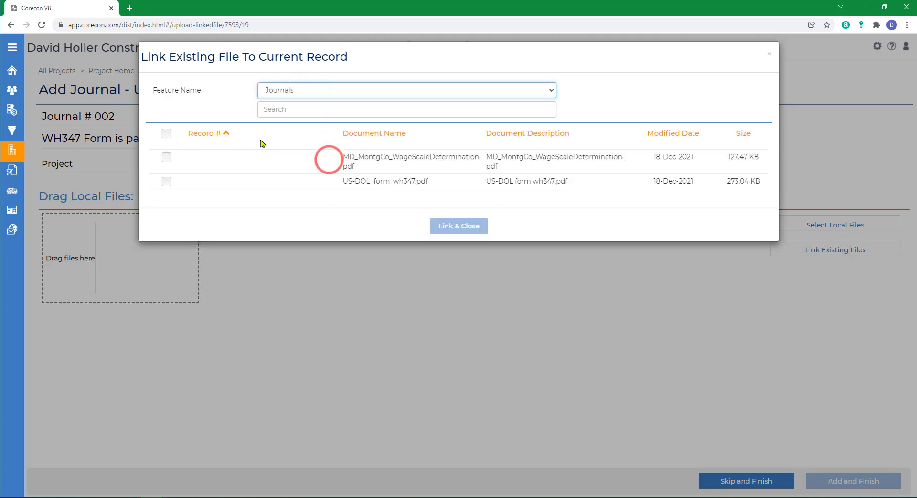
click(167, 157)
click(167, 181)
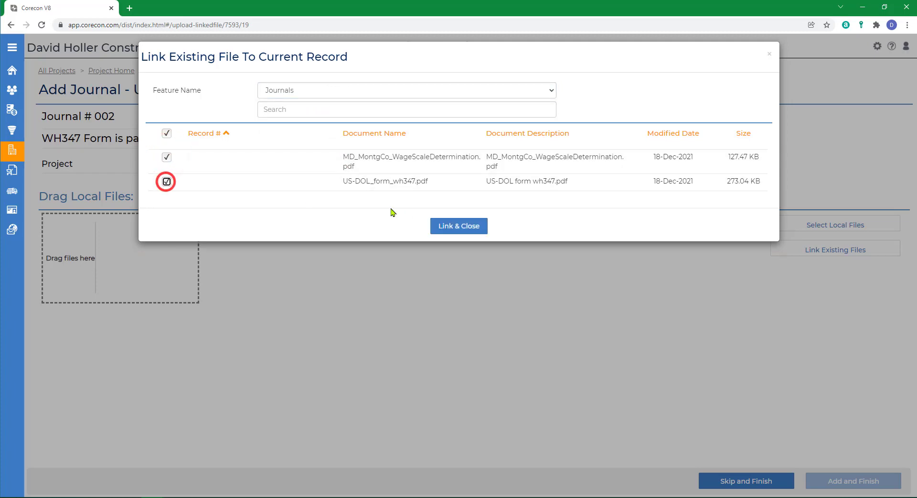
click(449, 225)
click(726, 481)
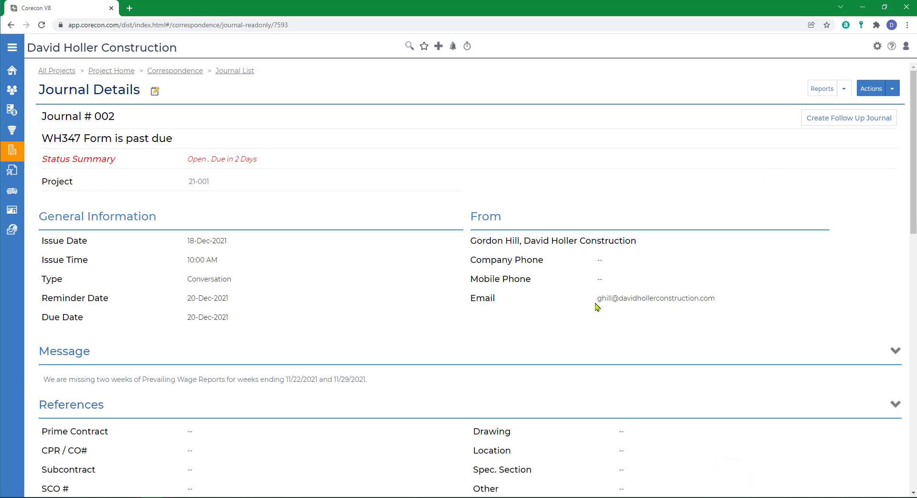
Step: Generate the Journal Details report for journal 002 with the Default template as PDF (Adobe Acrobat), review the letter and close it
scroll(597, 306, down, 10)
scroll(597, 306, up, 10)
click(844, 90)
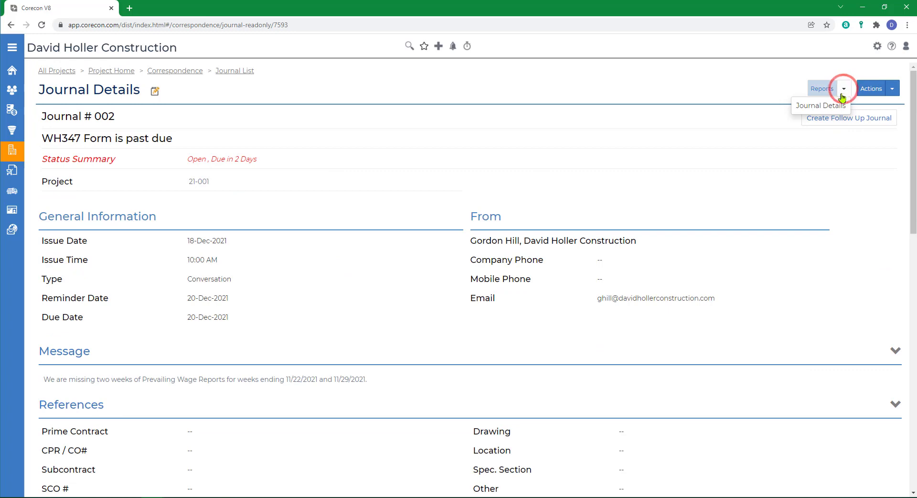
click(819, 106)
click(483, 124)
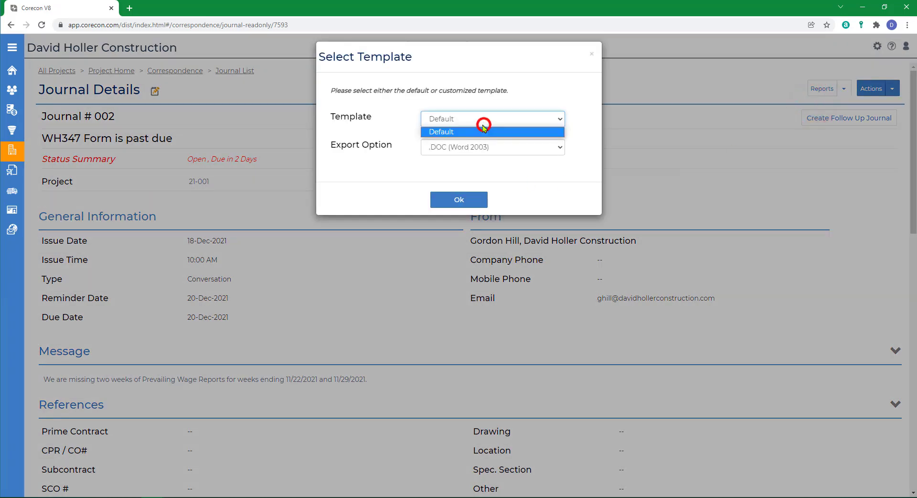
click(484, 130)
click(480, 147)
click(457, 174)
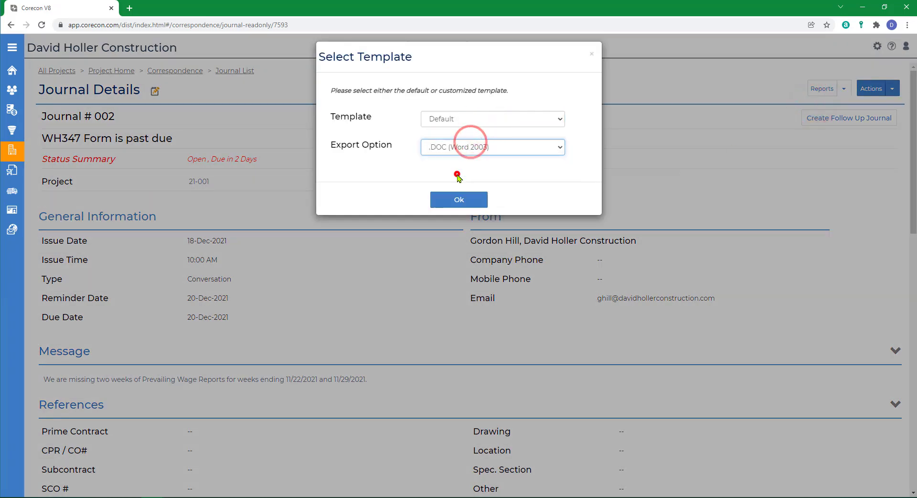
click(456, 200)
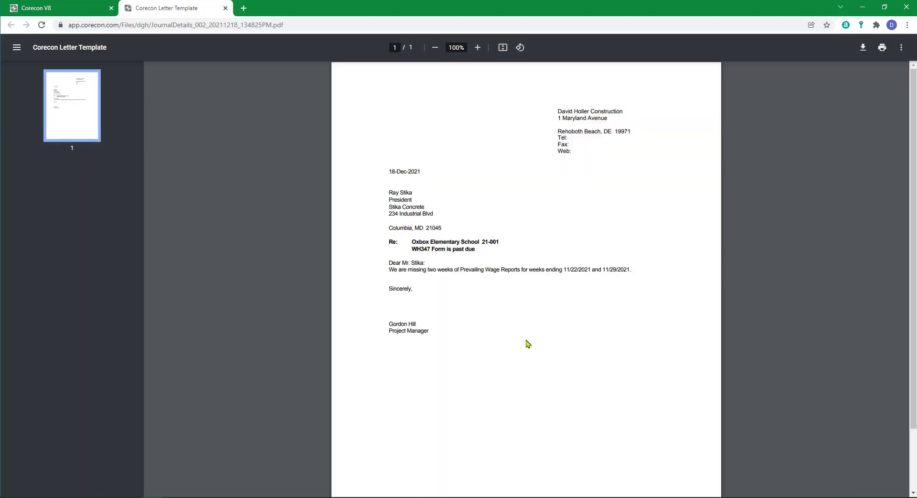
scroll(527, 344, down, 2)
scroll(536, 334, up, 2)
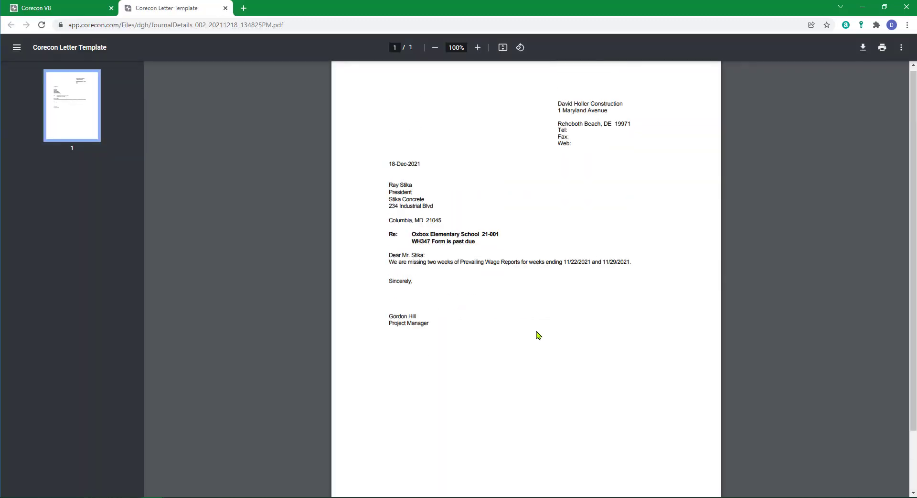
click(225, 7)
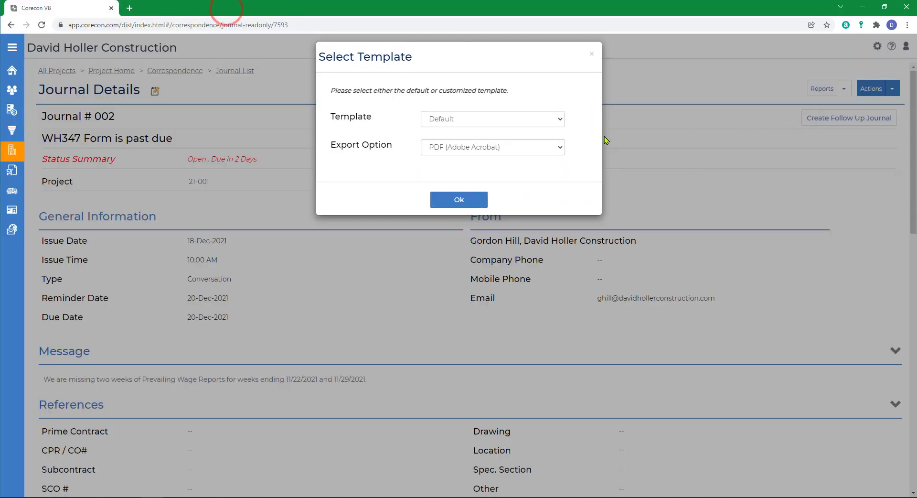
Step: Export the Journal Details report of journal 002 with the option Save PDF to Linked Files
click(555, 148)
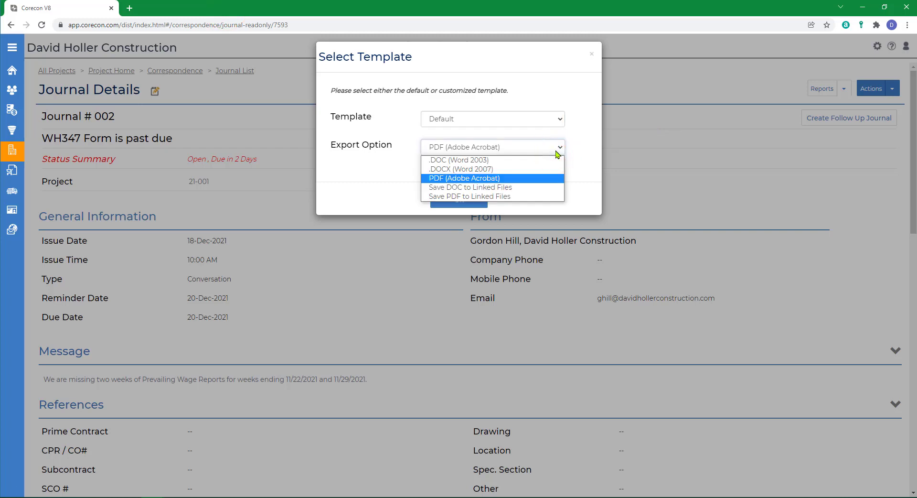
click(449, 197)
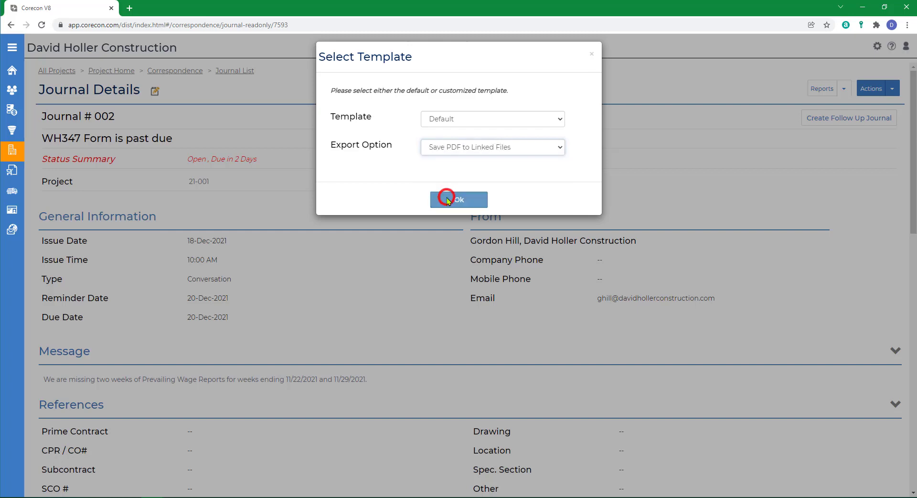
click(462, 202)
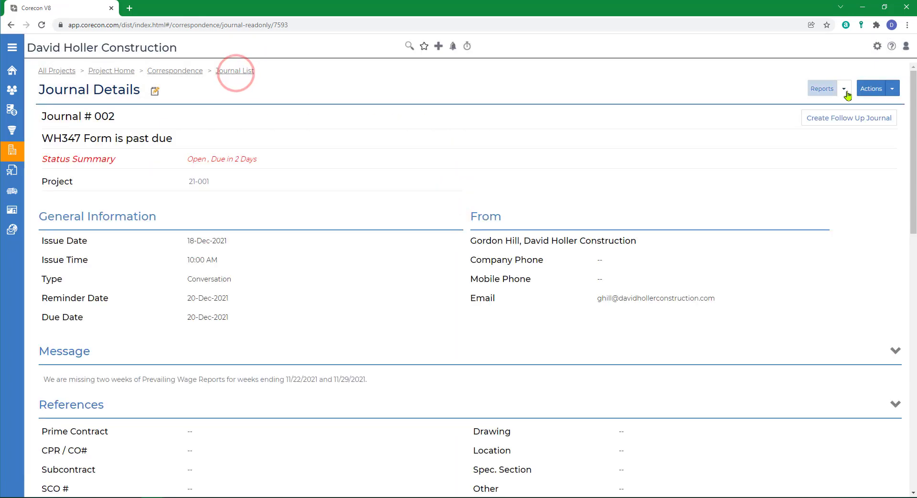
Step: From the project's journal list, view the standard log report Journals Grouped by Status with Respondents
click(239, 73)
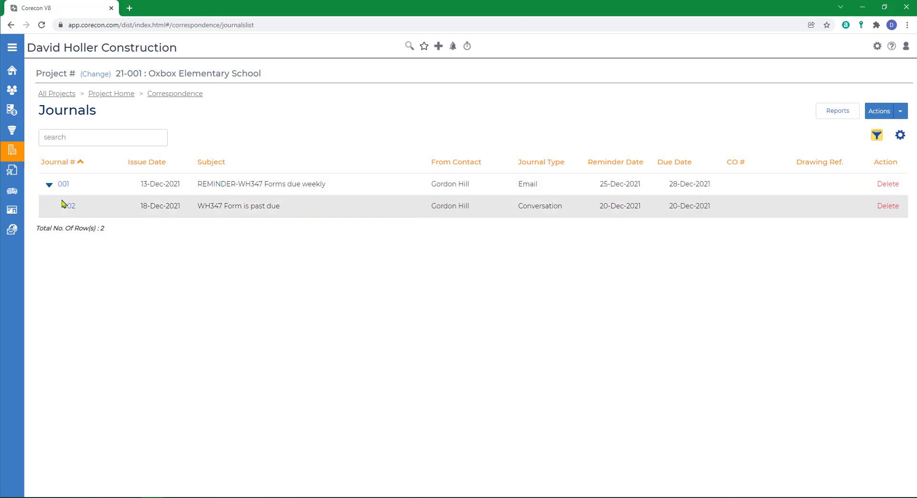
click(845, 113)
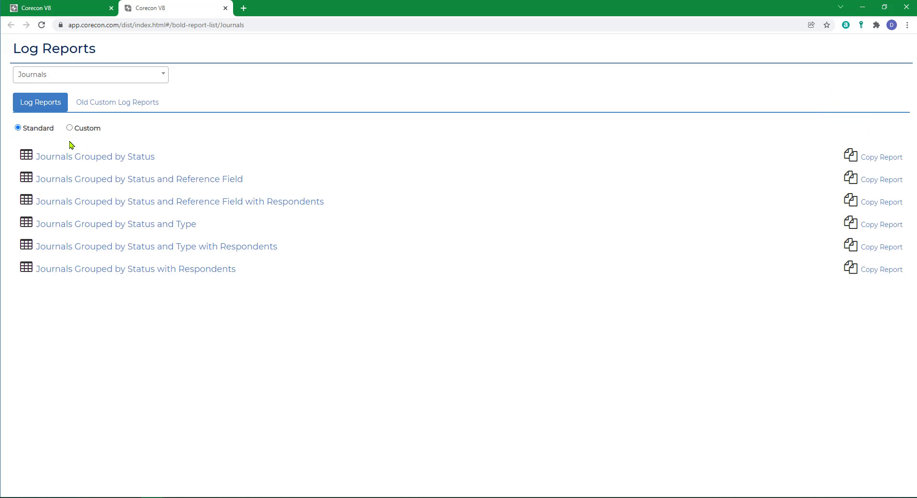
click(160, 269)
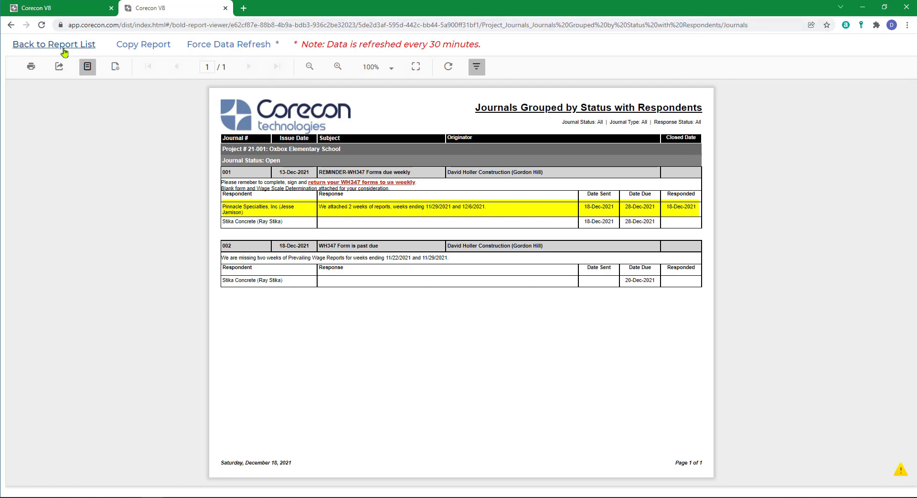
Step: Open journal 001 for editing, examine the available journal types, and return to its details without changing anything
click(68, 8)
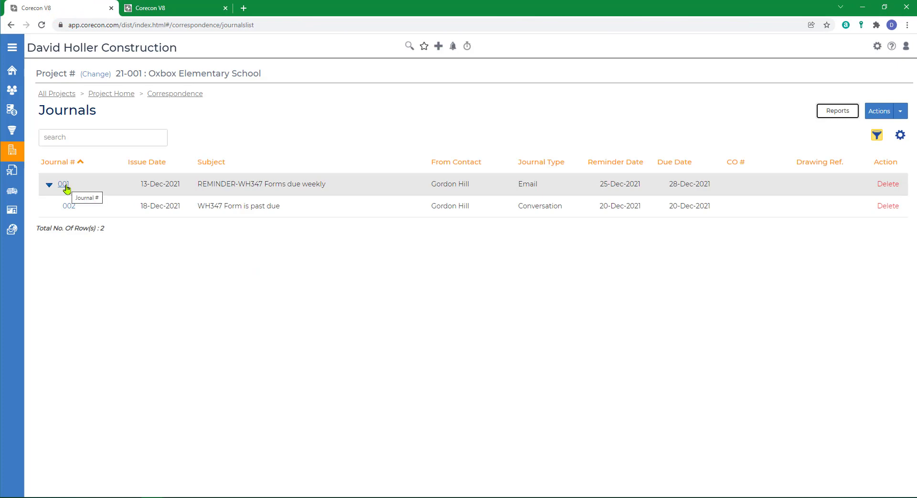
click(65, 185)
click(157, 89)
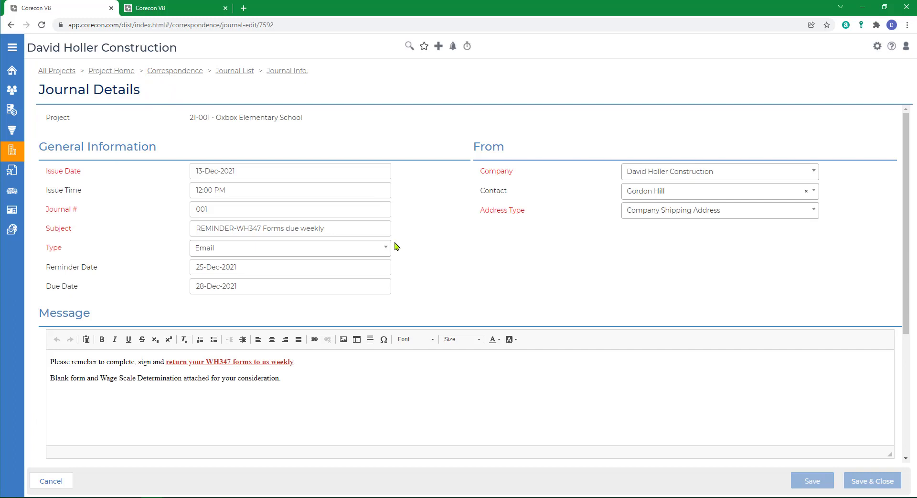
click(388, 248)
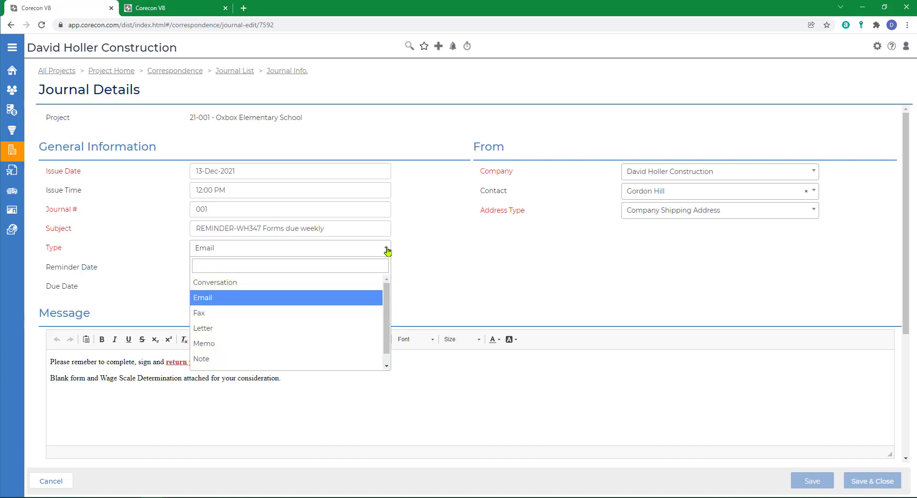
click(388, 249)
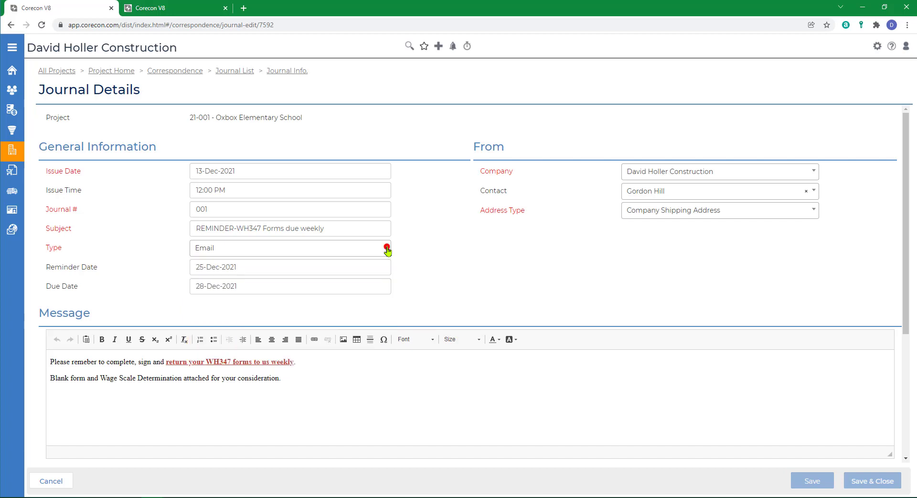
click(287, 72)
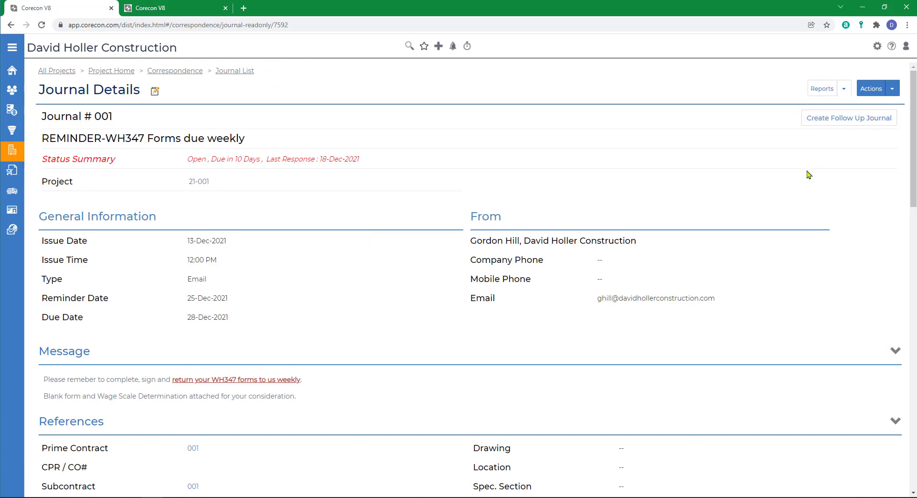
Step: Open the online help and bring up the Journals overview in the Correspondence section of Leads and Projects
click(893, 46)
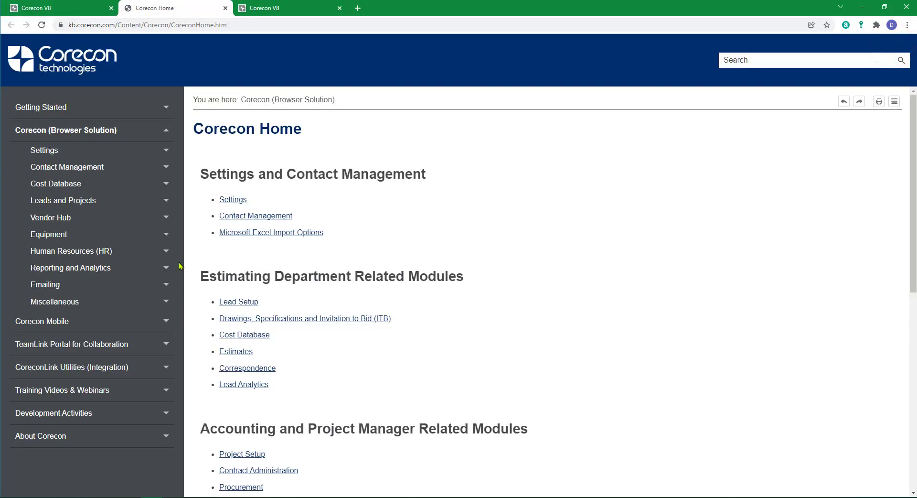
click(64, 201)
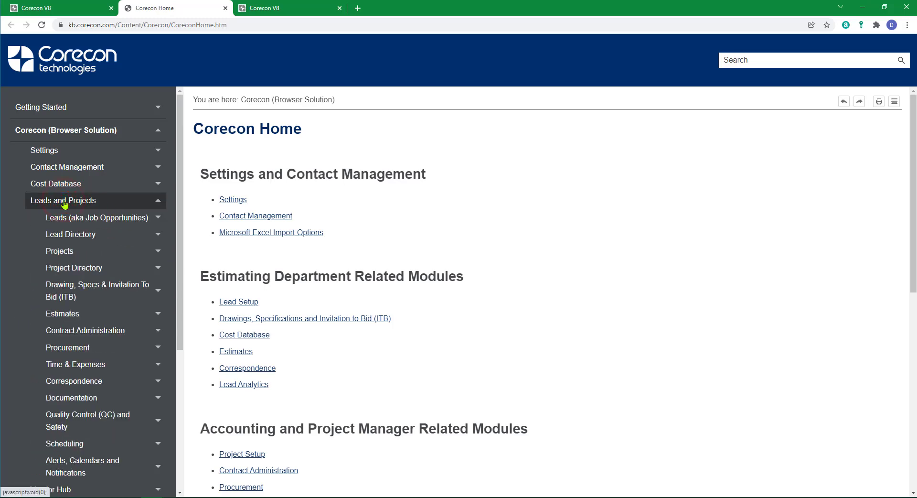
click(72, 381)
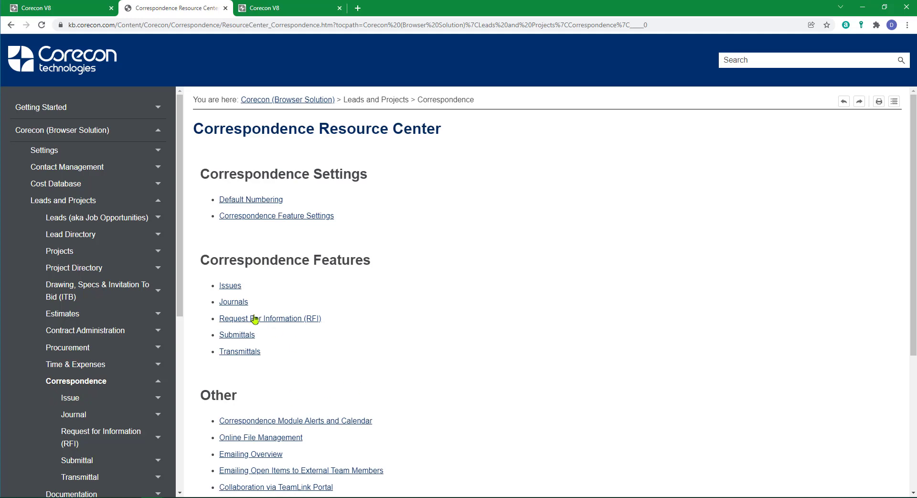
click(230, 301)
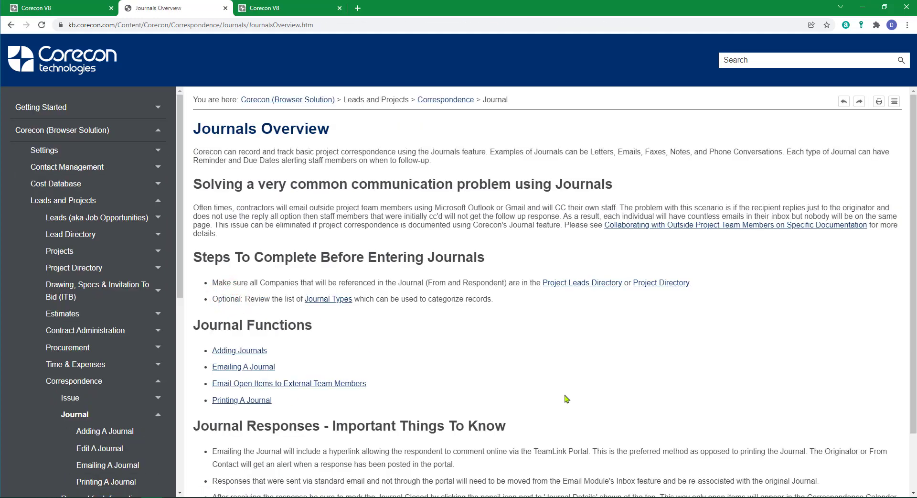